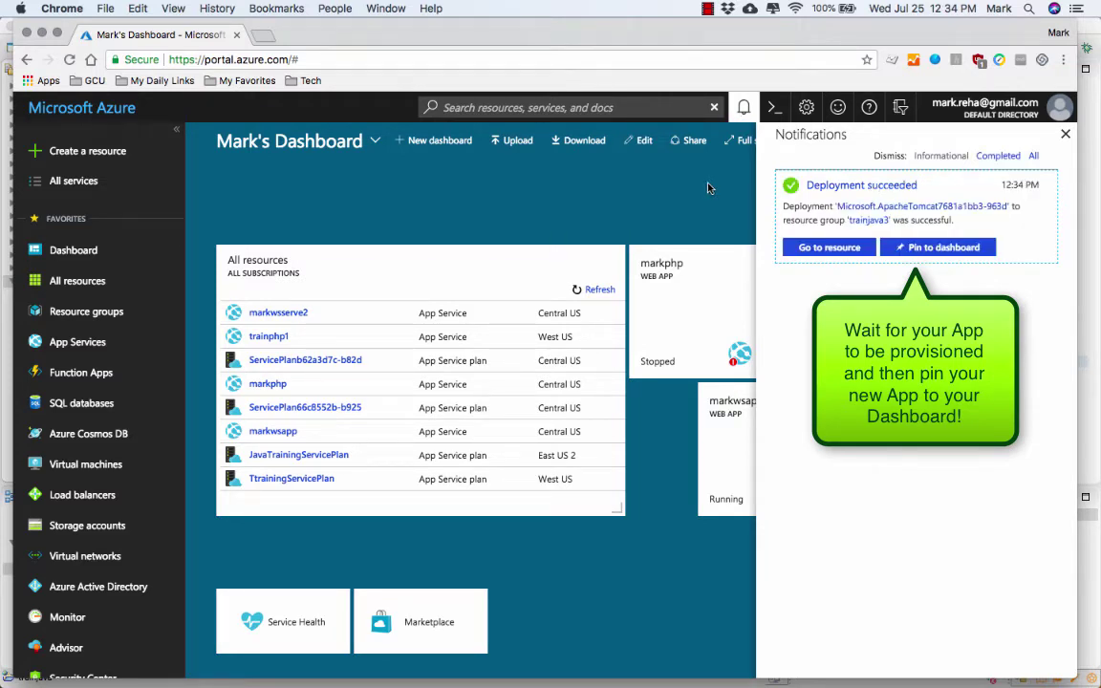
Step: Pin the trainjava3 web app to the dashboard from its deployment notification
left_click(935, 248)
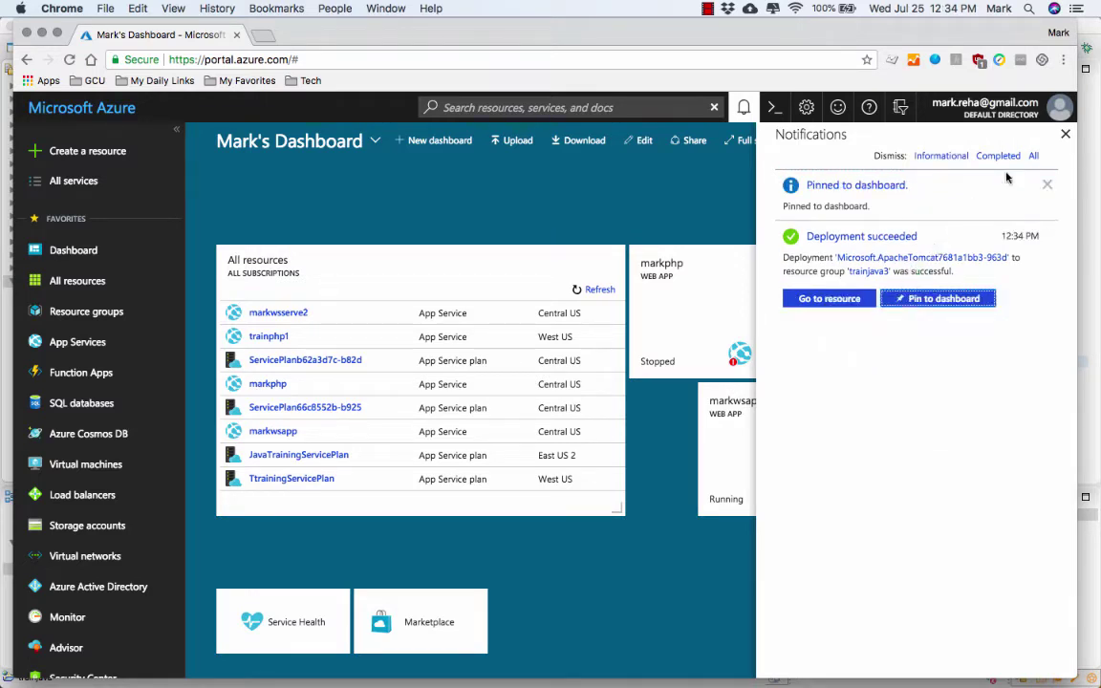
left_click(1064, 136)
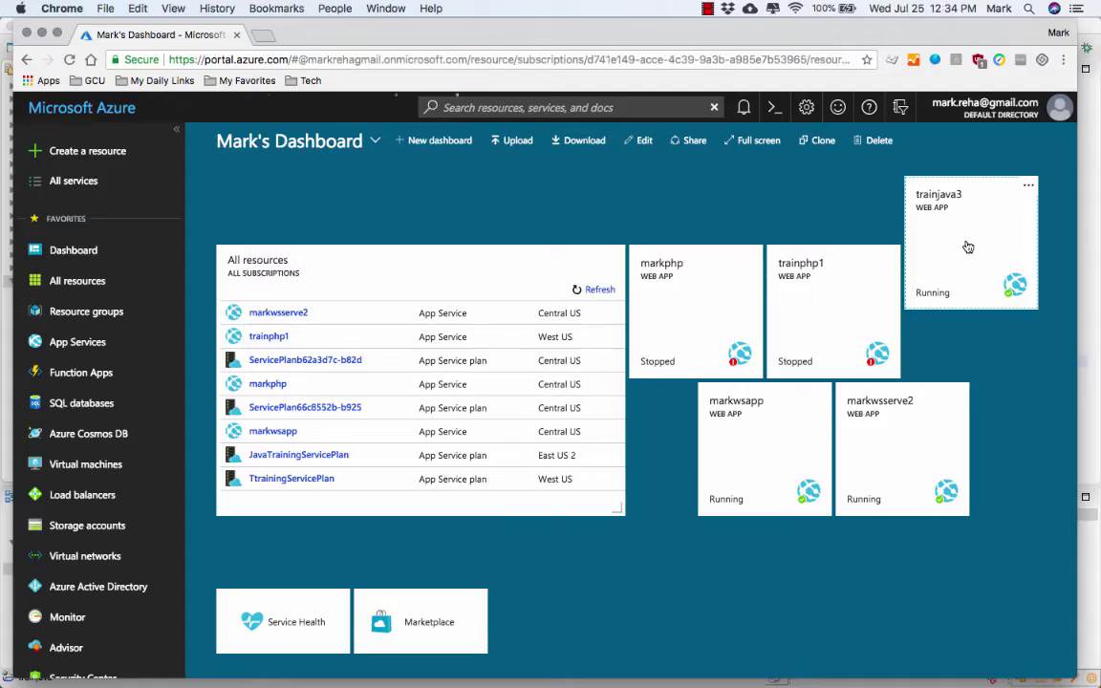
Step: Open the trainjava3 tile from the dashboard
left_click(965, 245)
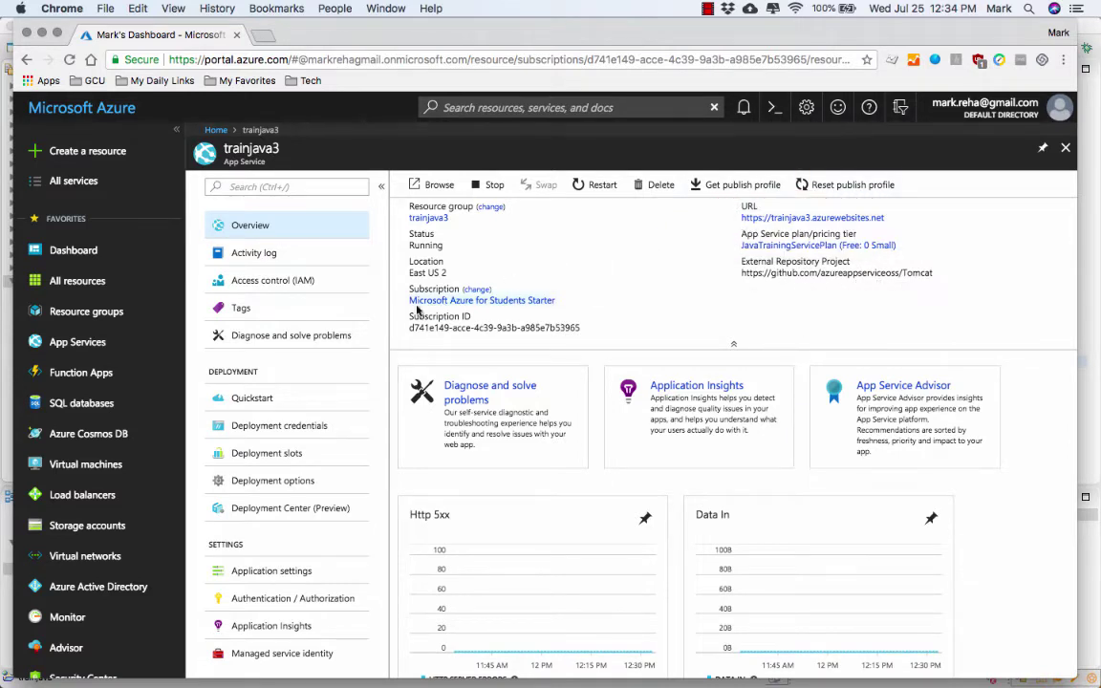
Step: In Application settings, choose Java 8 with Newest minor version and the Newest Tomcat 8.5 container
left_click(269, 572)
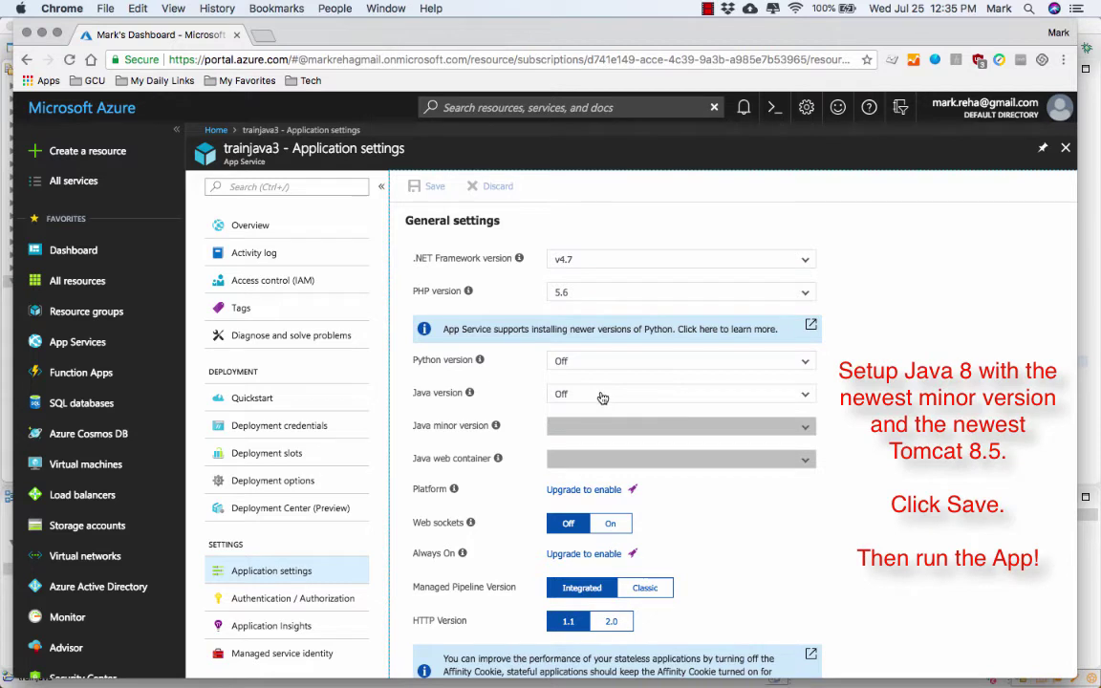
left_click(598, 395)
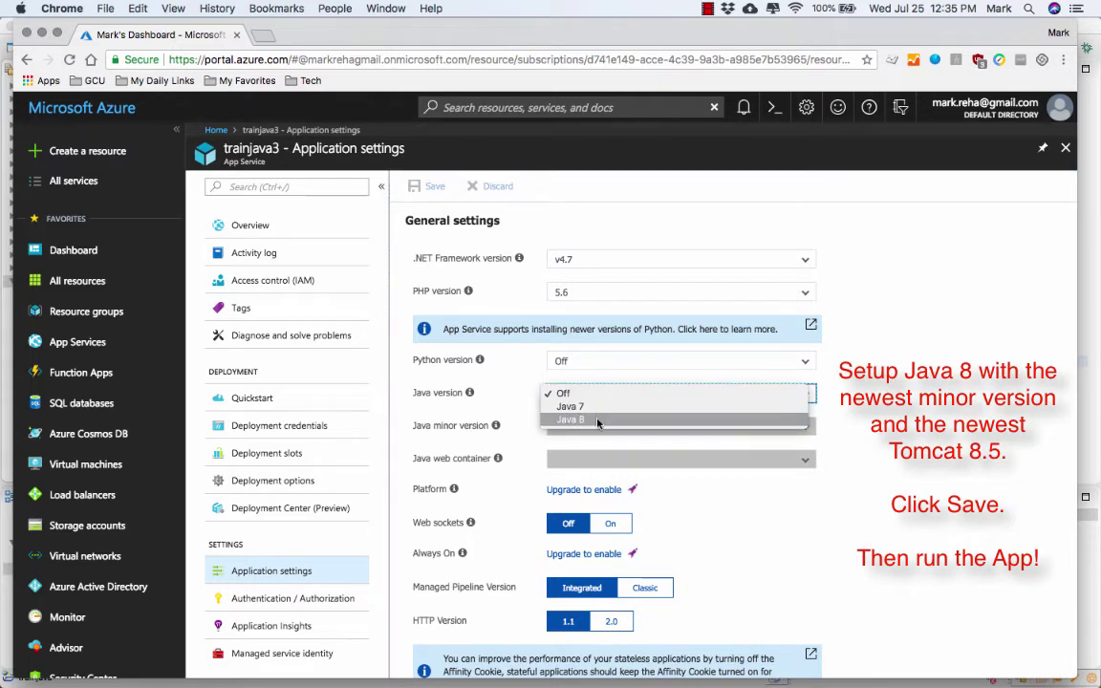
left_click(598, 420)
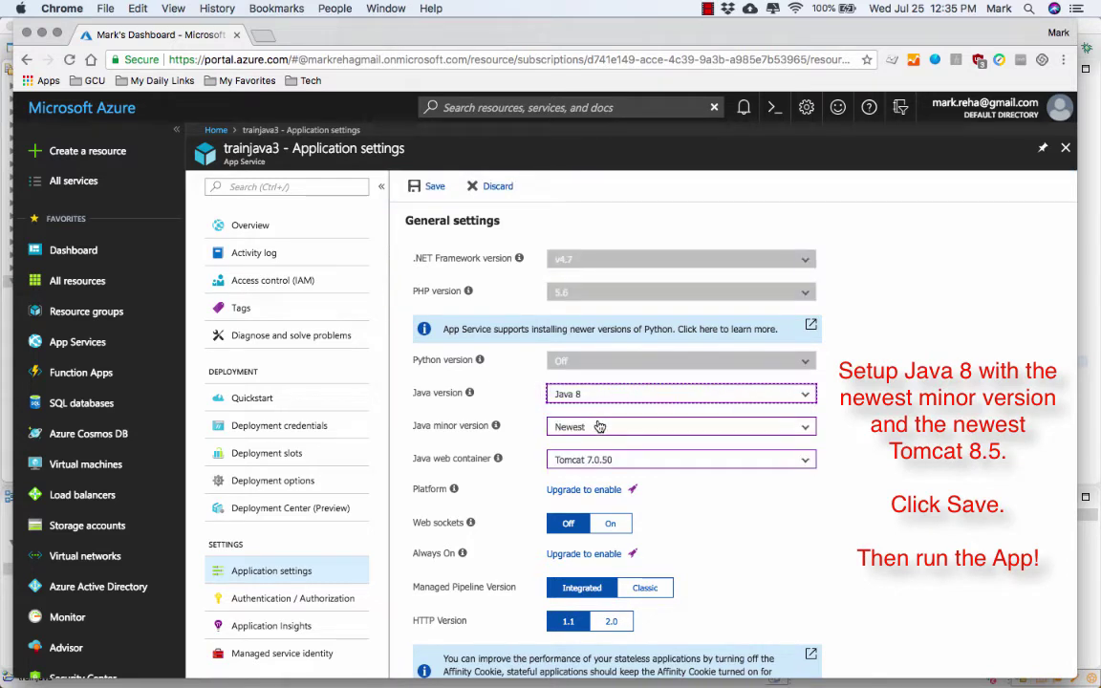
left_click(614, 460)
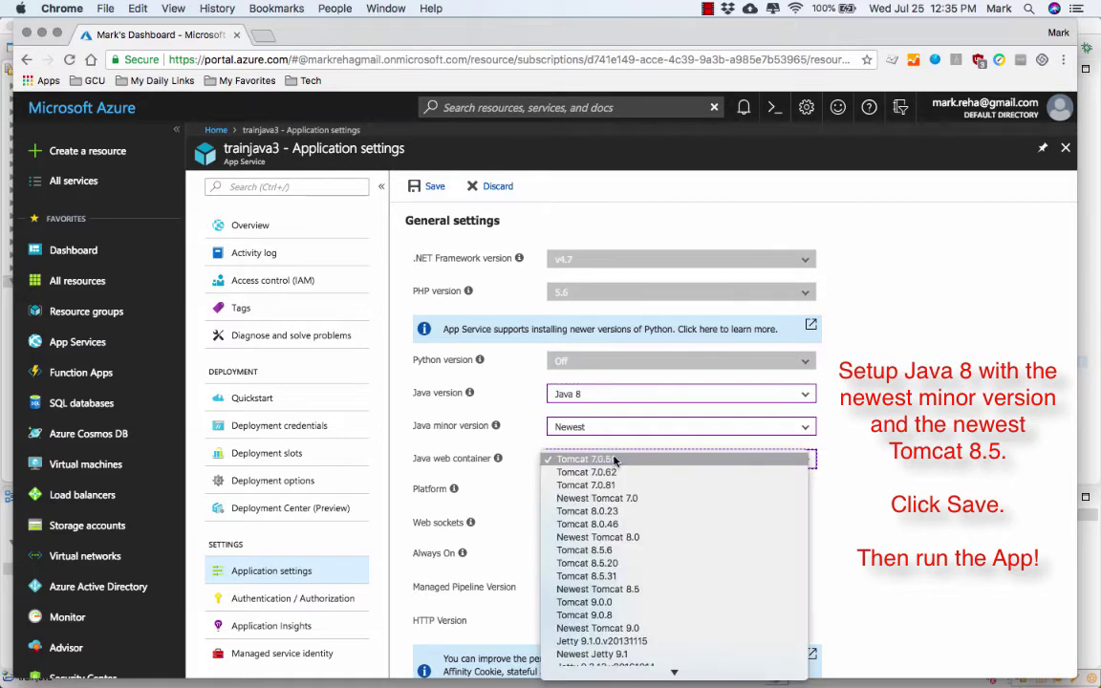
left_click(634, 589)
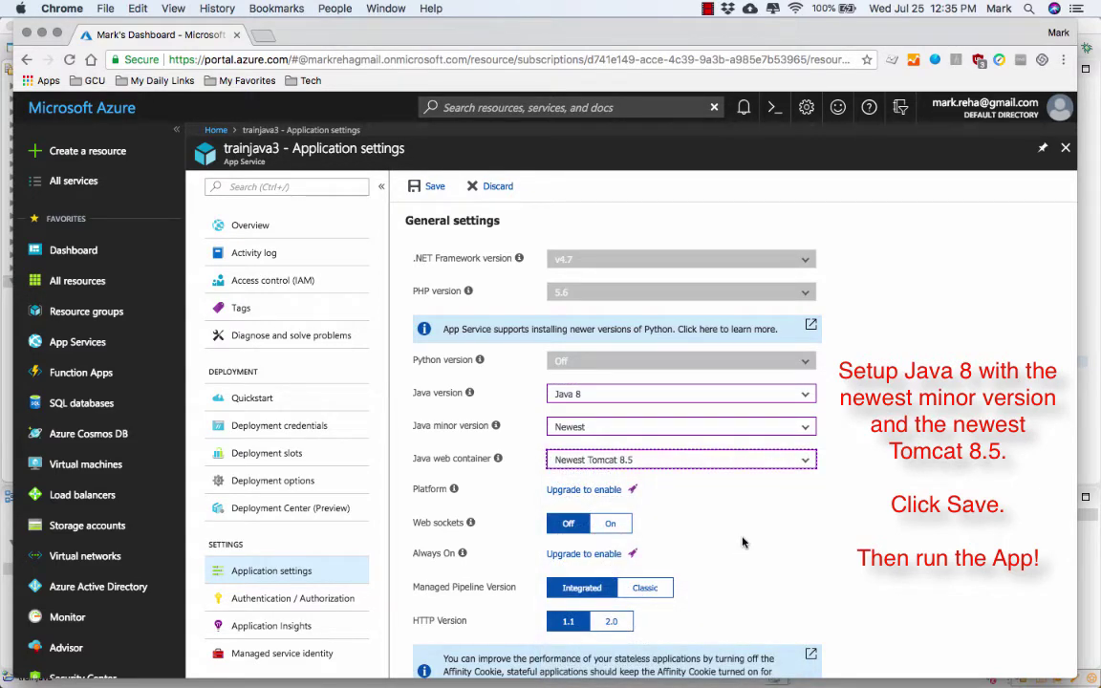
Step: Save the Java 8 / Tomcat 8.5 application settings and go back to Overview
left_click(430, 188)
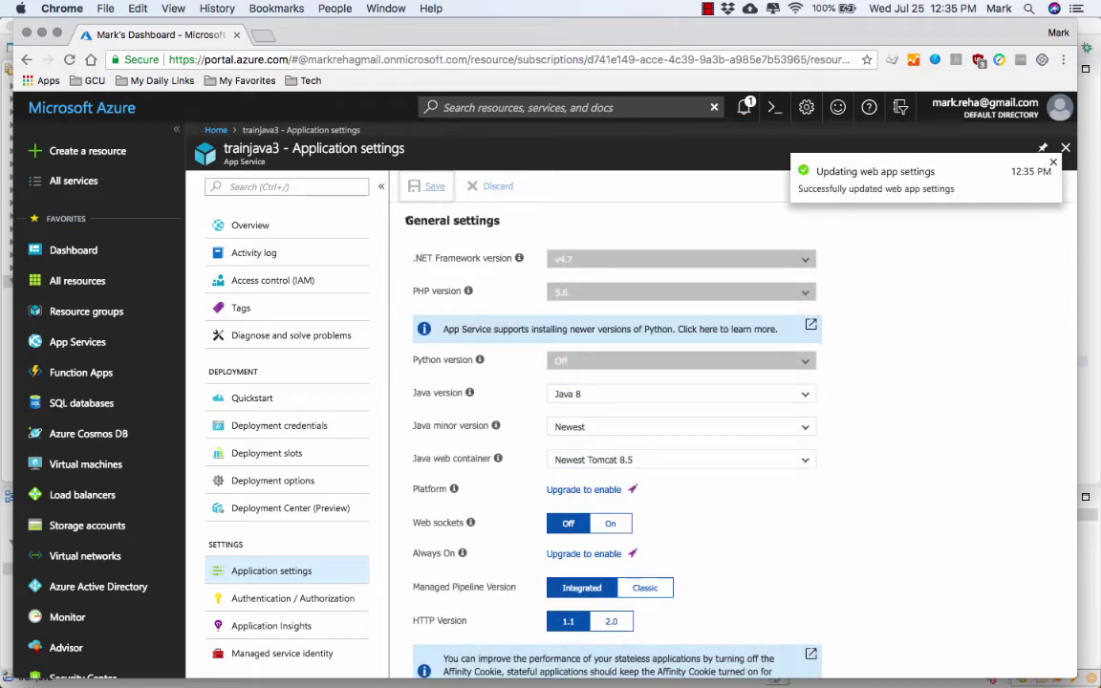
left_click(251, 226)
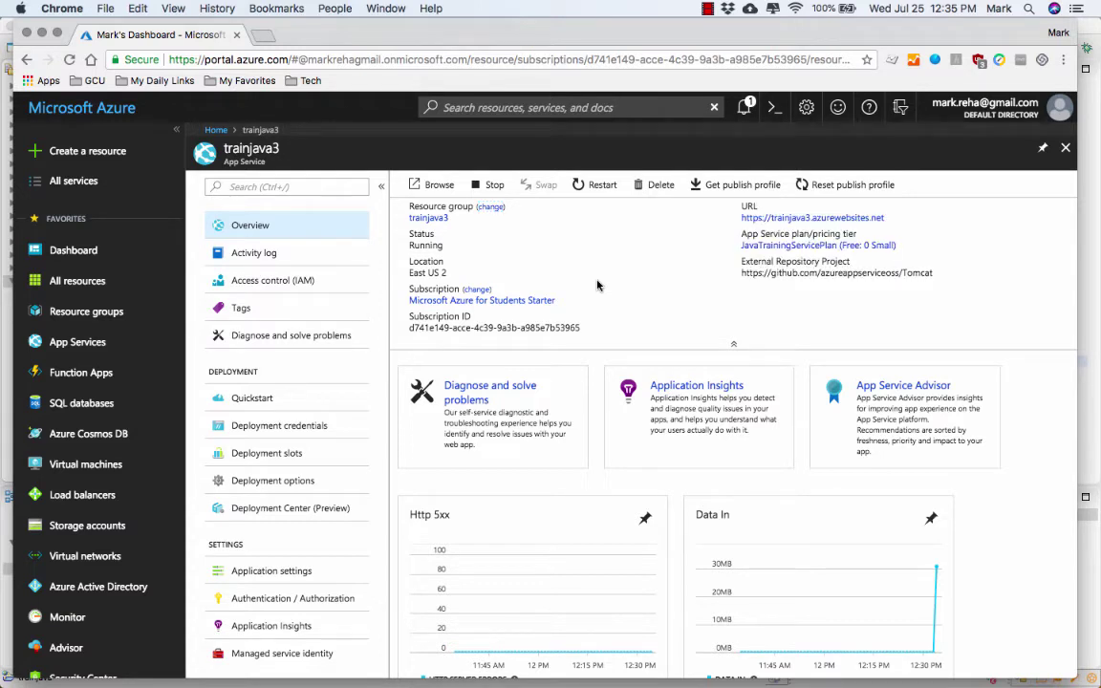
left_click(803, 219)
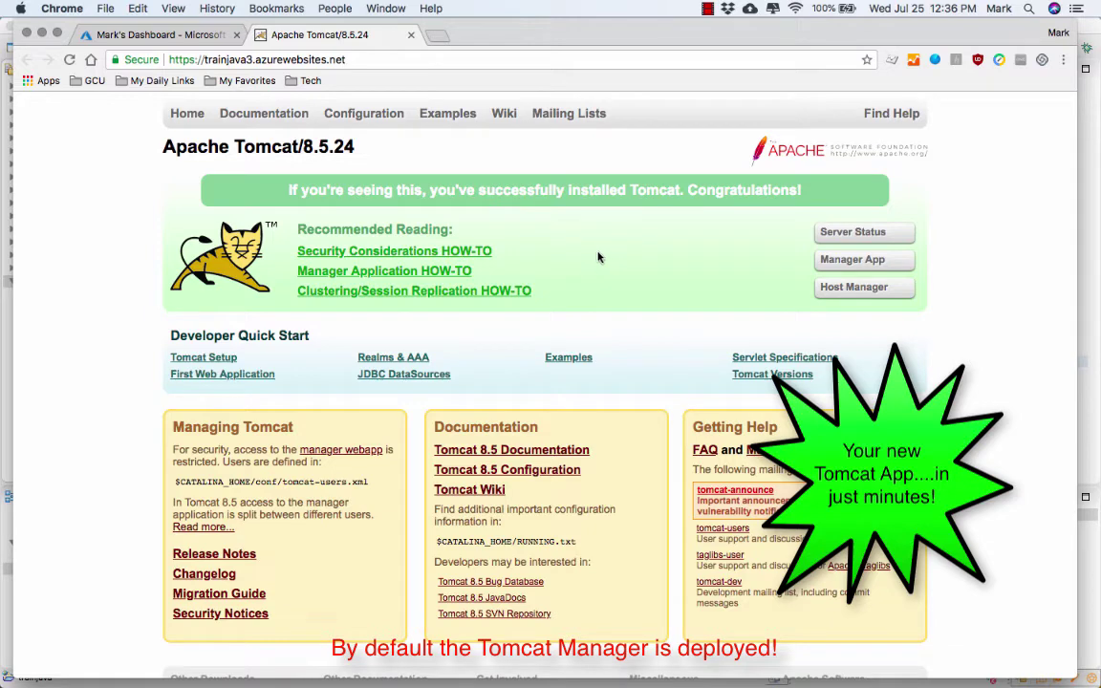
left_click(411, 36)
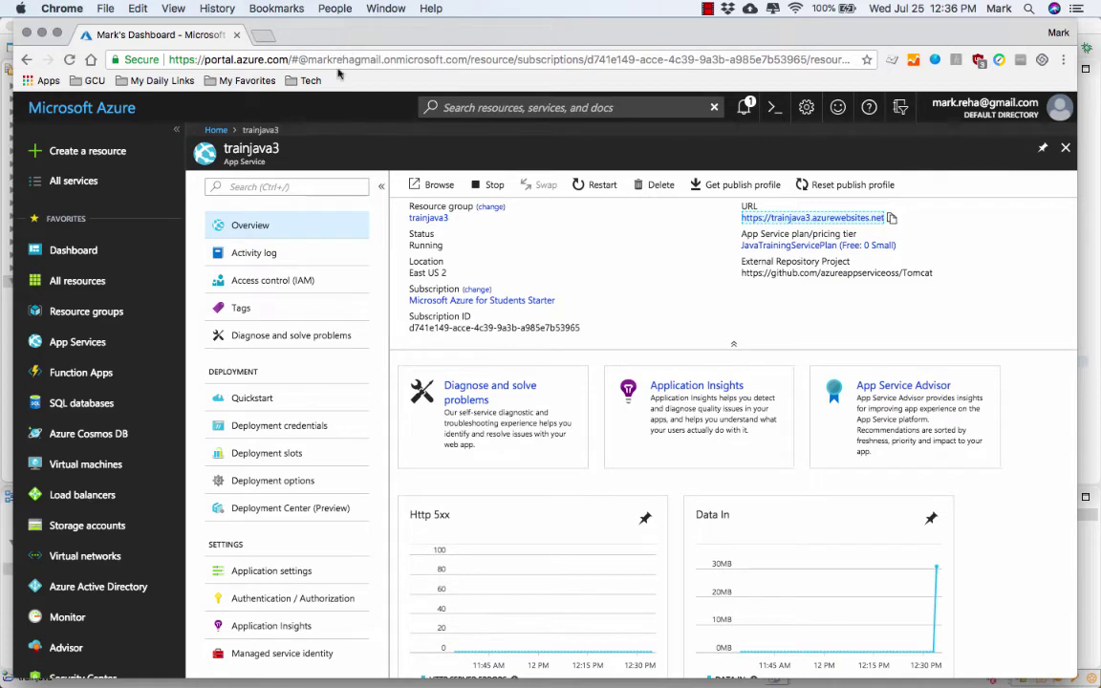
Step: Open the MySQL In App page from the lower part of the trainjava3 blade menu
scroll(292, 262, "down", 1)
scroll(291, 262, "down", 6)
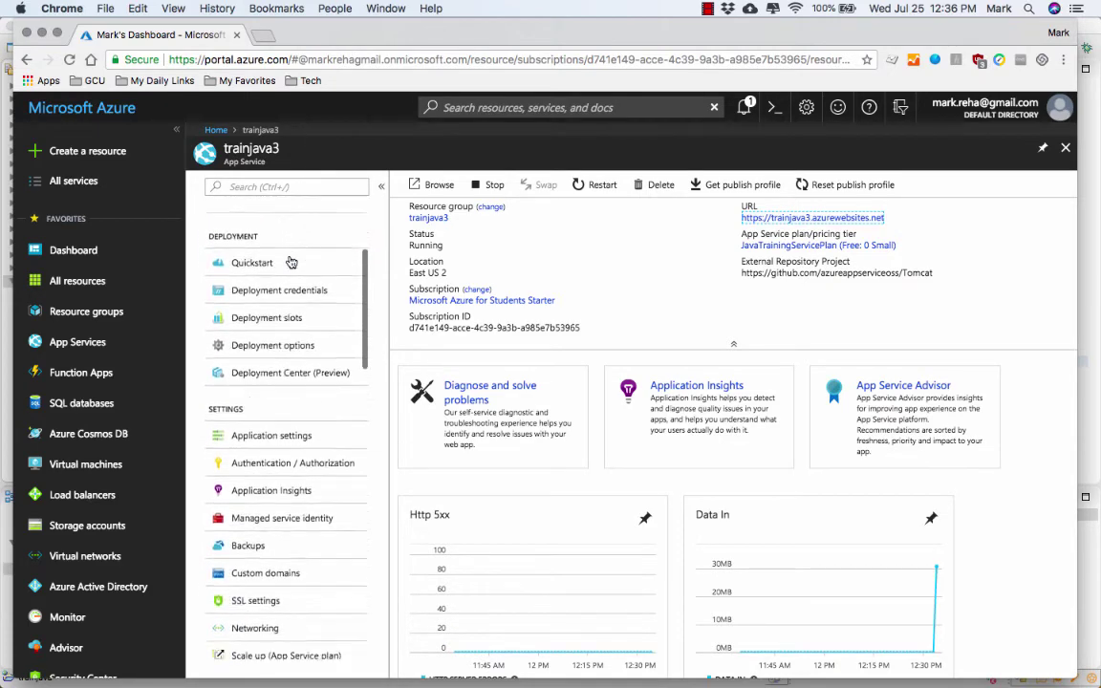
scroll(291, 262, "down", 9)
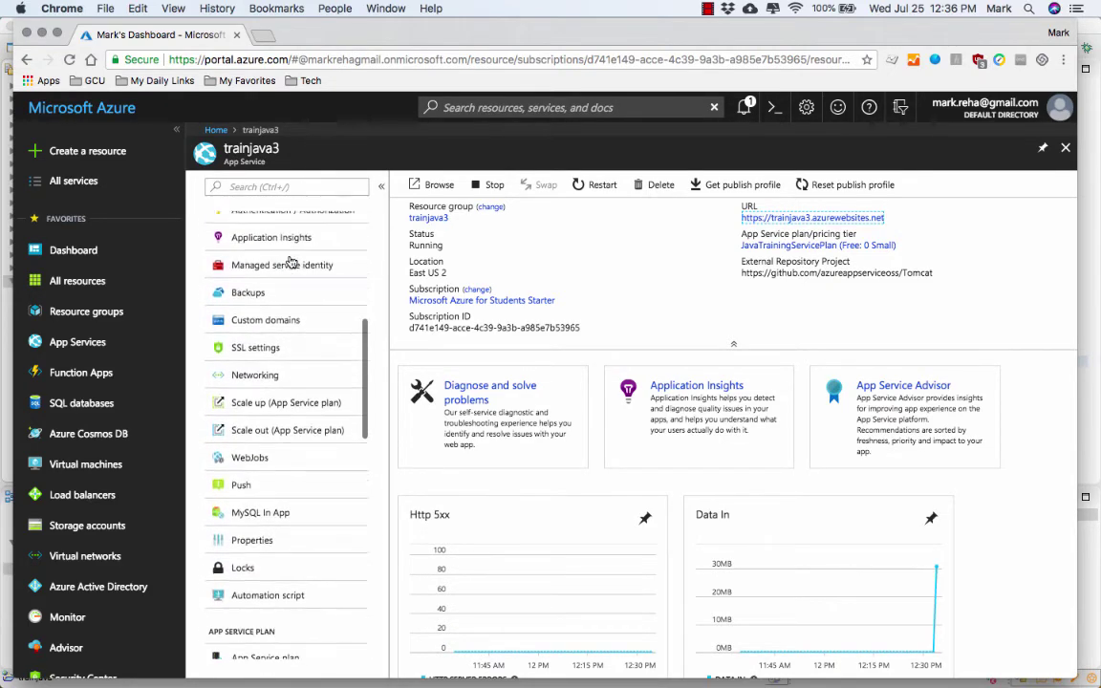
scroll(291, 262, "down", 1)
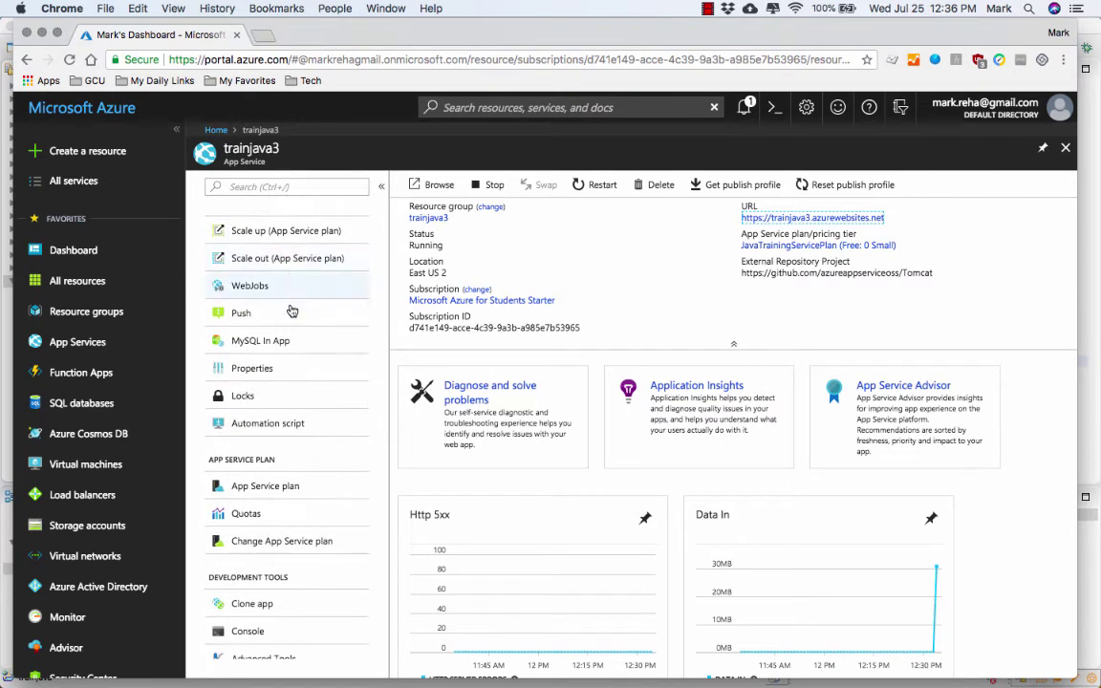
left_click(278, 342)
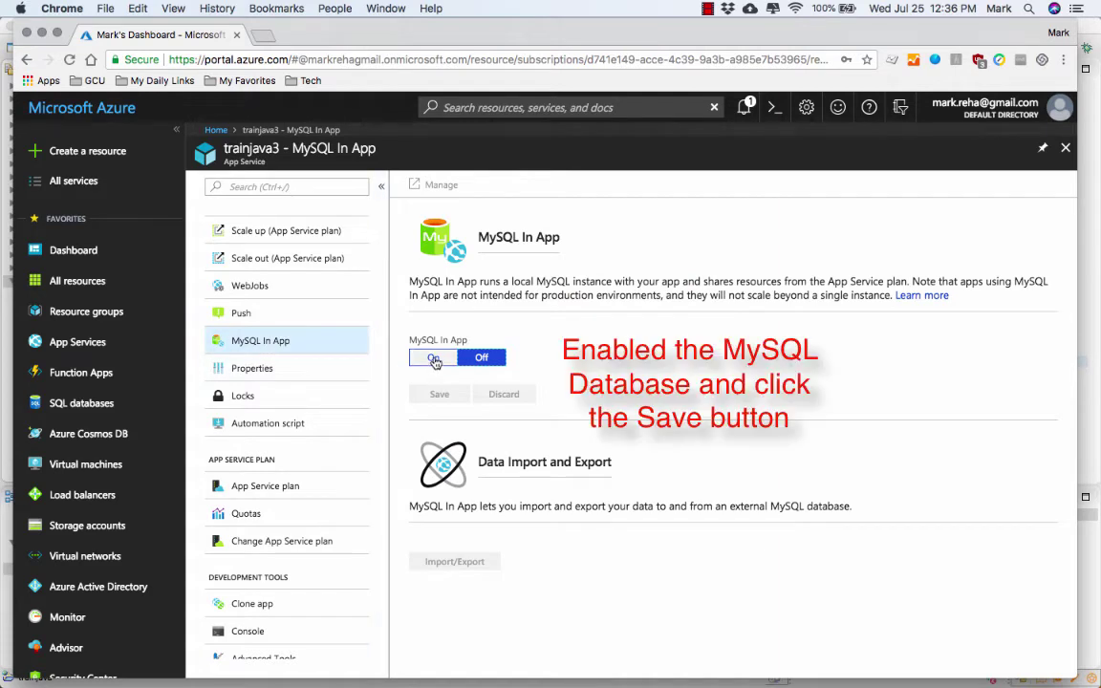
Step: Switch MySQL In App to On, save it, and return to the Overview
left_click(434, 358)
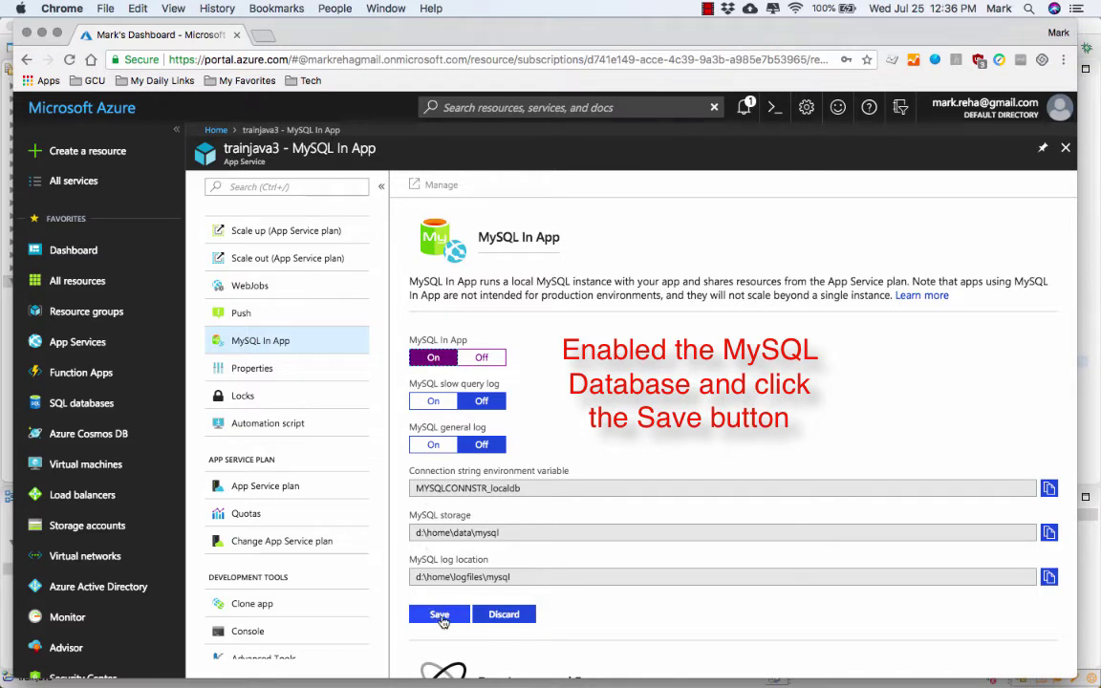
left_click(440, 616)
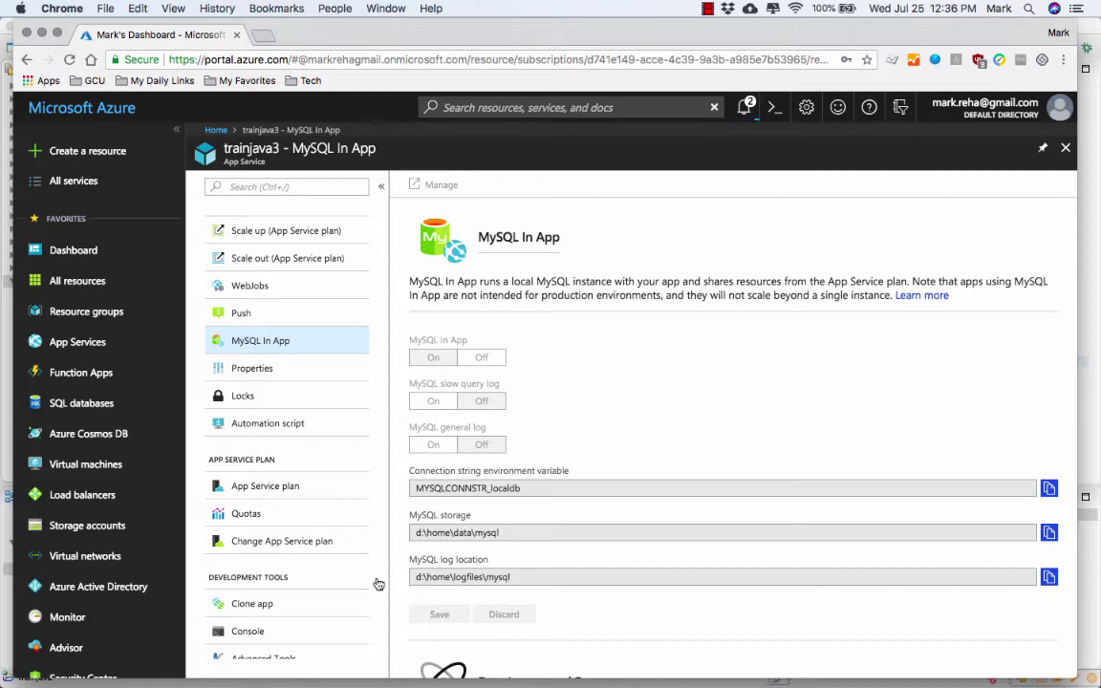
scroll(308, 445, "up", 10)
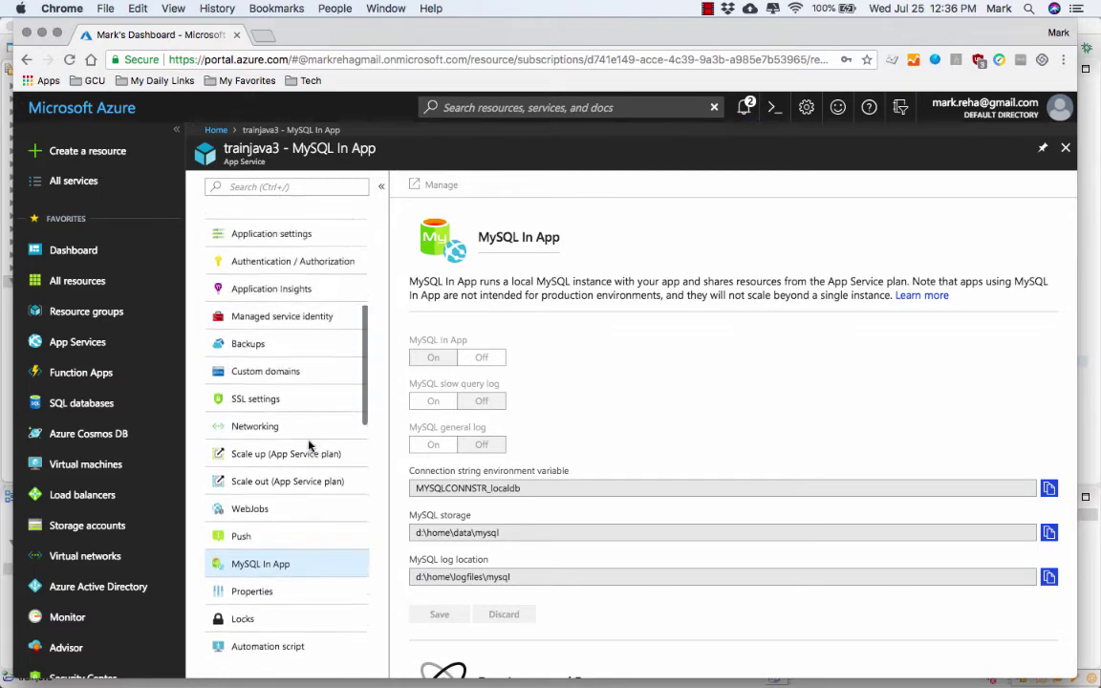
scroll(309, 445, "up", 2)
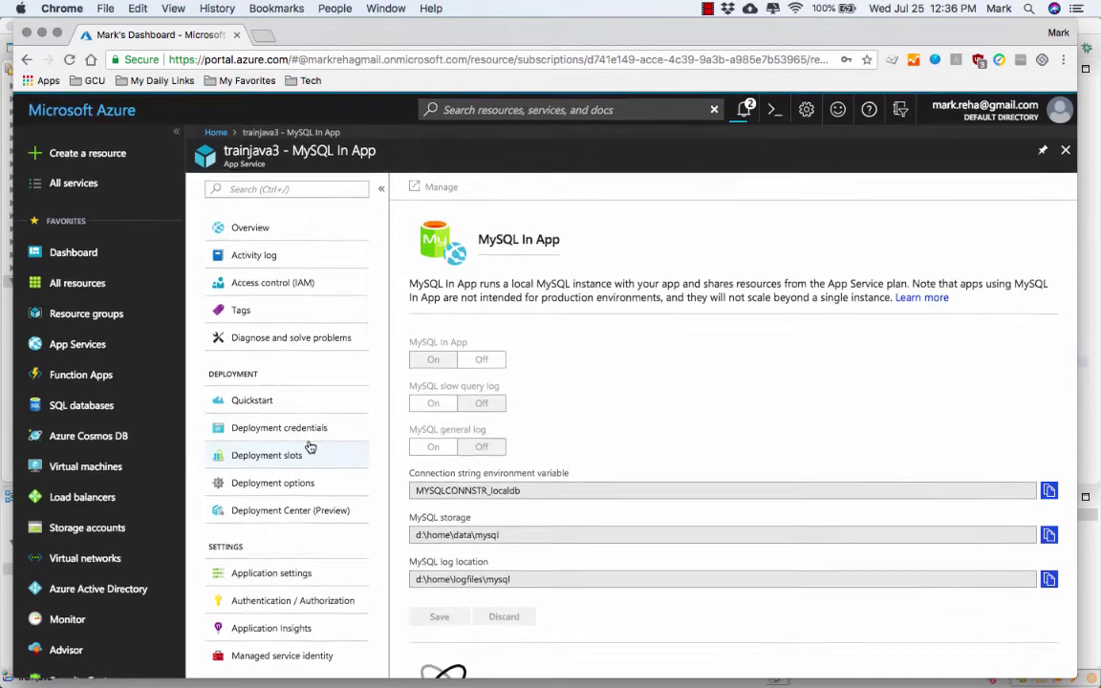
left_click(250, 226)
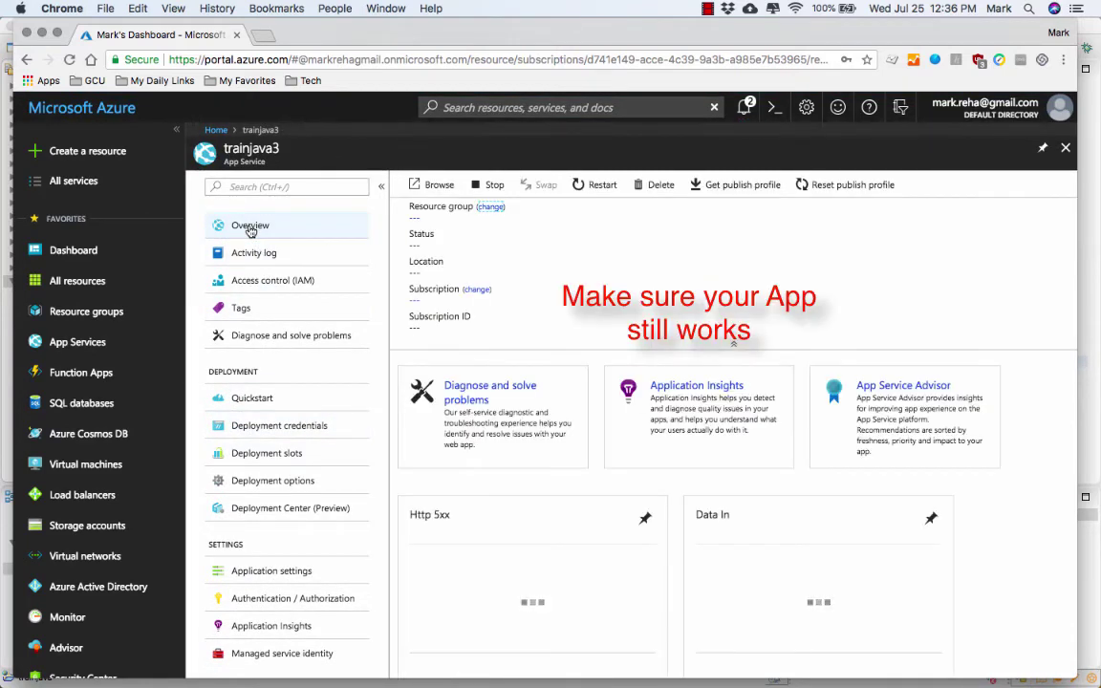
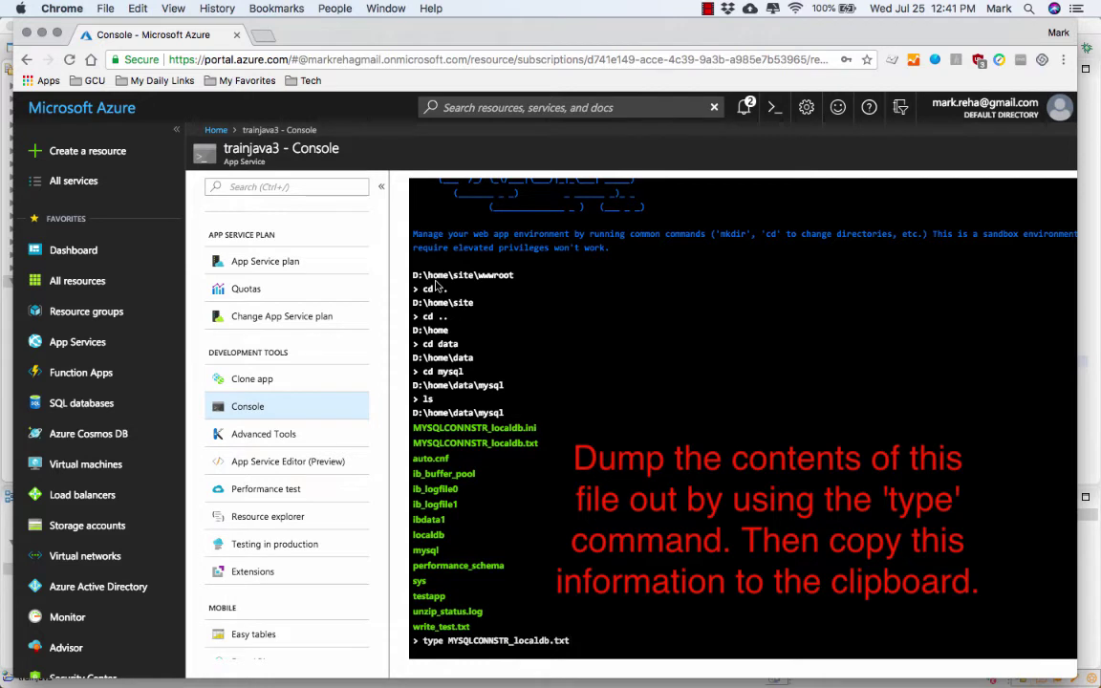
Step: Print MYSQLCONNSTR_localdb.txt from D:\home\data\mysql with the type command
key("Return")
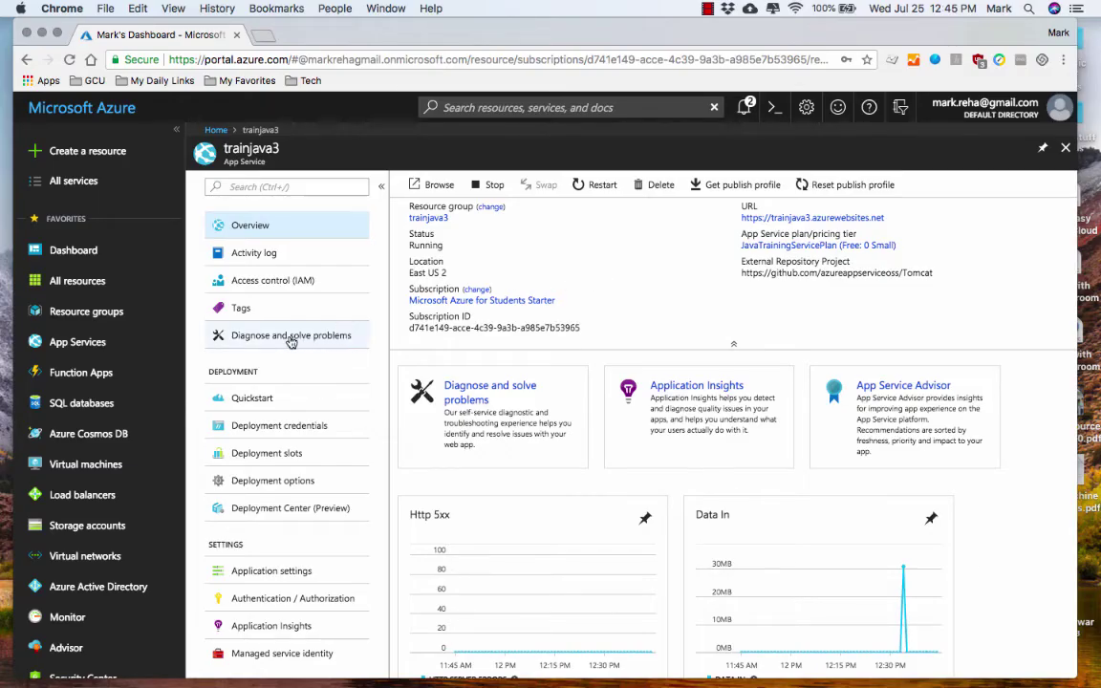
Step: Launch trainjava3's Kudu site from Development Tools > Advanced Tools in a new tab
scroll(290, 342, "down", 5)
scroll(291, 342, "down", 8)
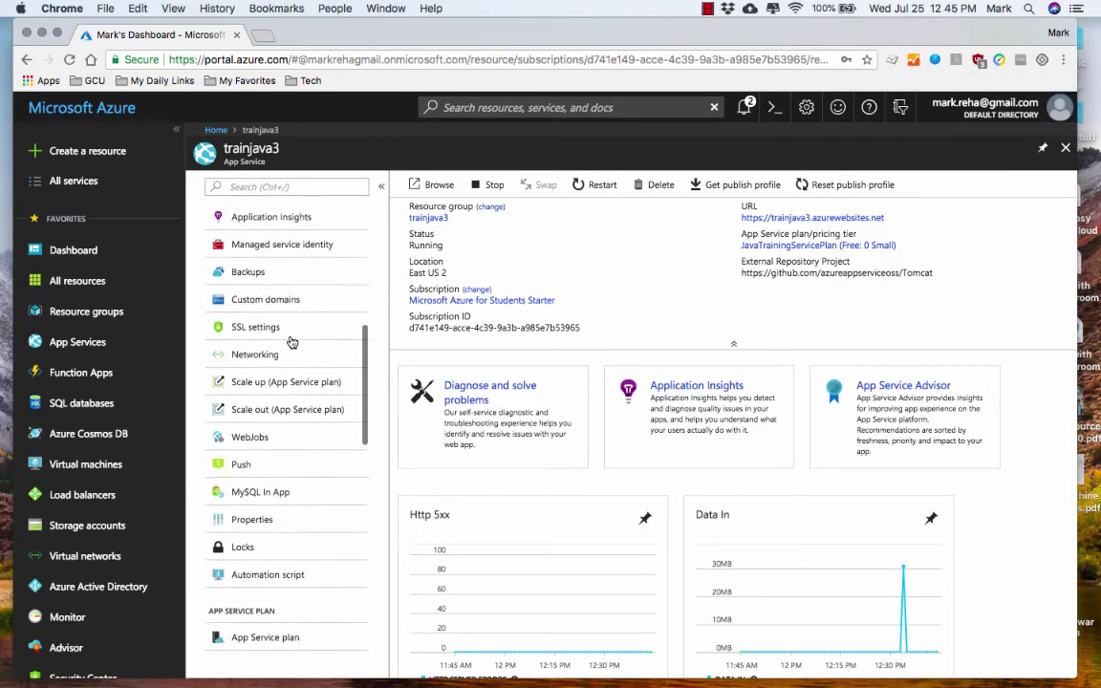
scroll(291, 342, "down", 4)
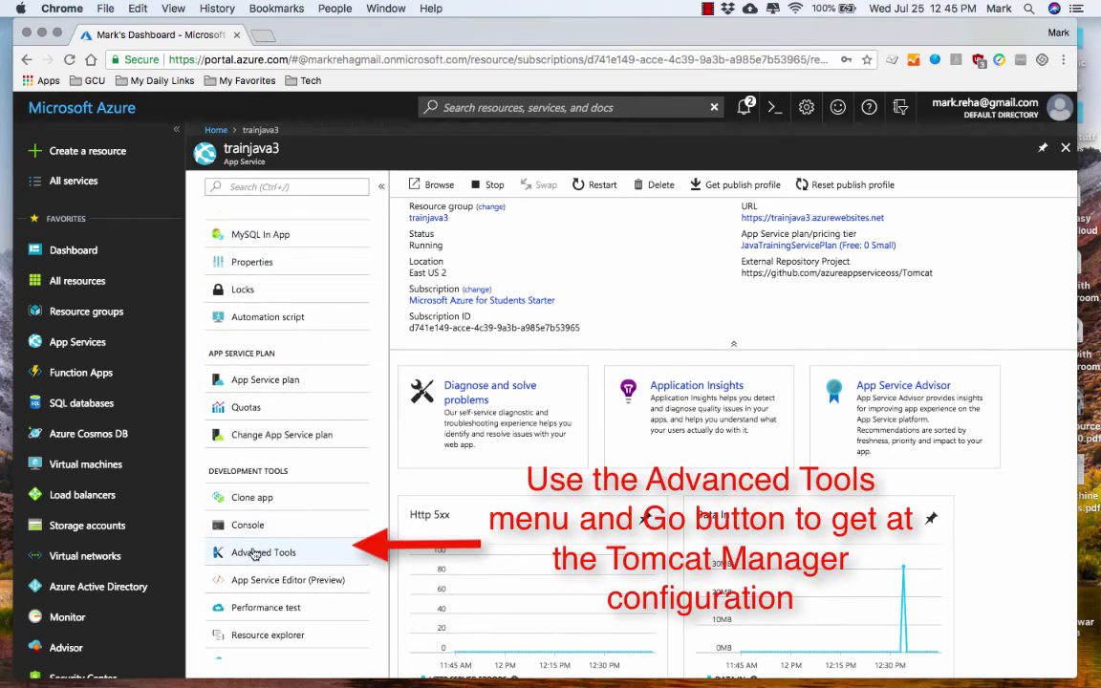
left_click(253, 554)
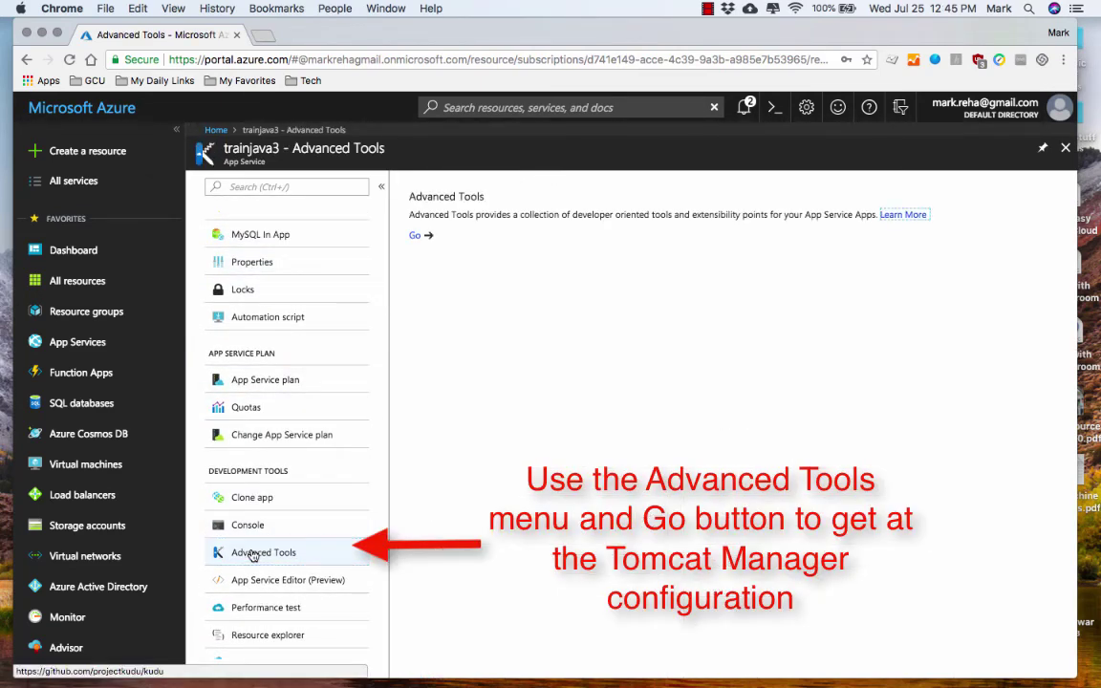
left_click(415, 237)
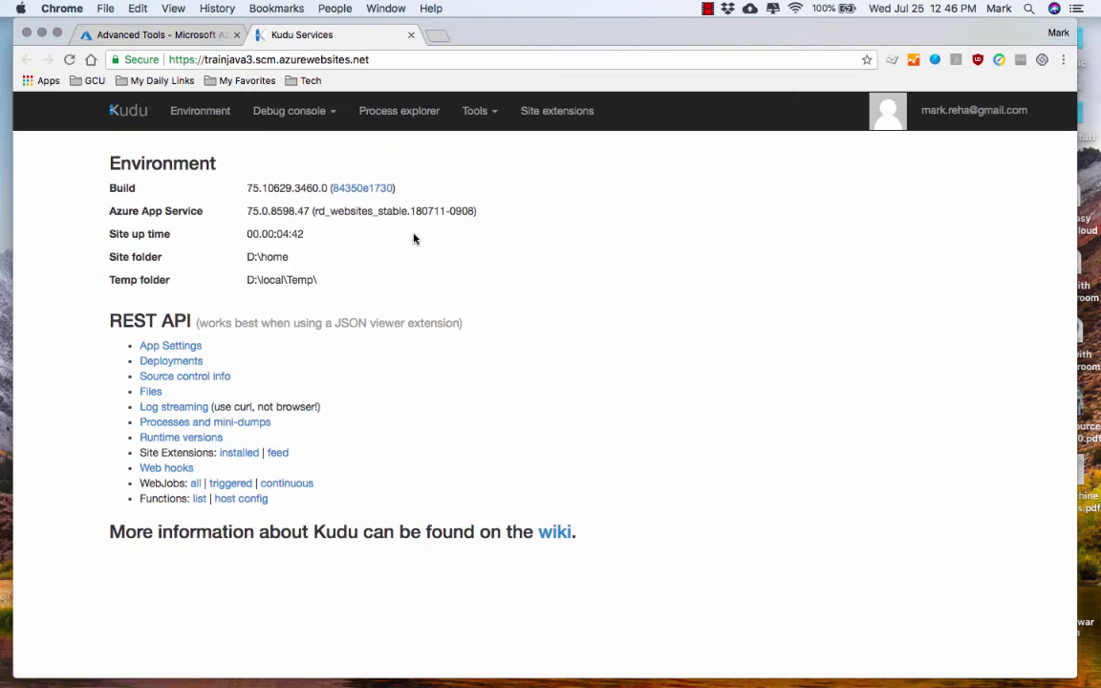
Step: Start a CMD debug console and open site\wwwroot\bin\apache-tomcat-8.5.24\conf\tomcat-users.xml for editing
left_click(296, 113)
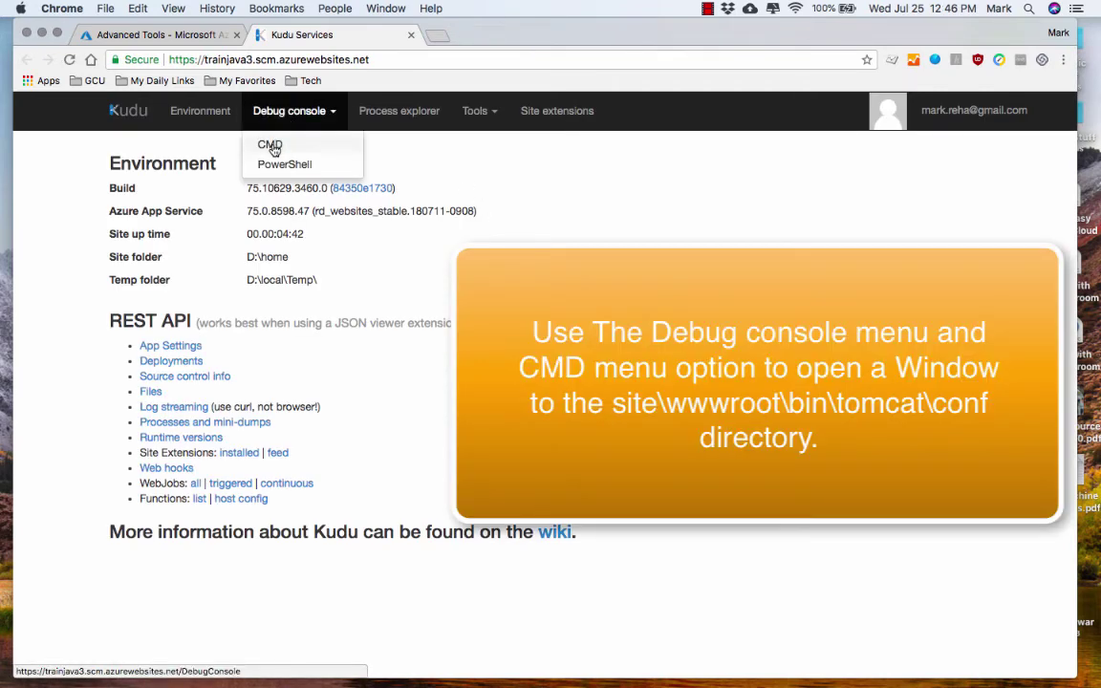
left_click(271, 146)
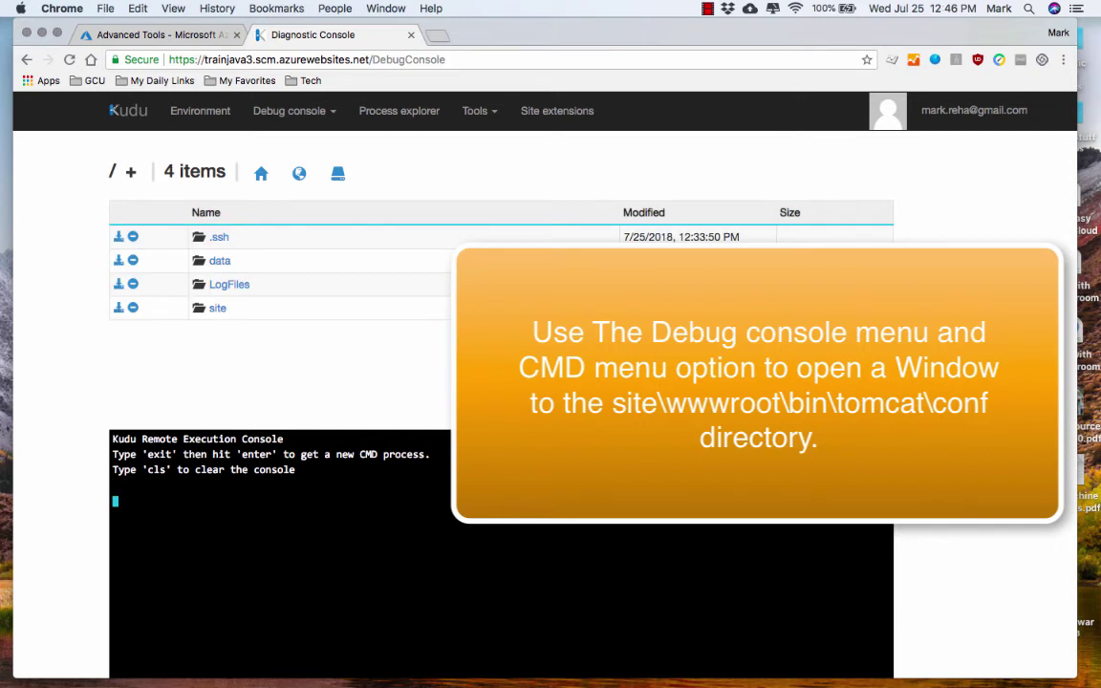
left_click(218, 309)
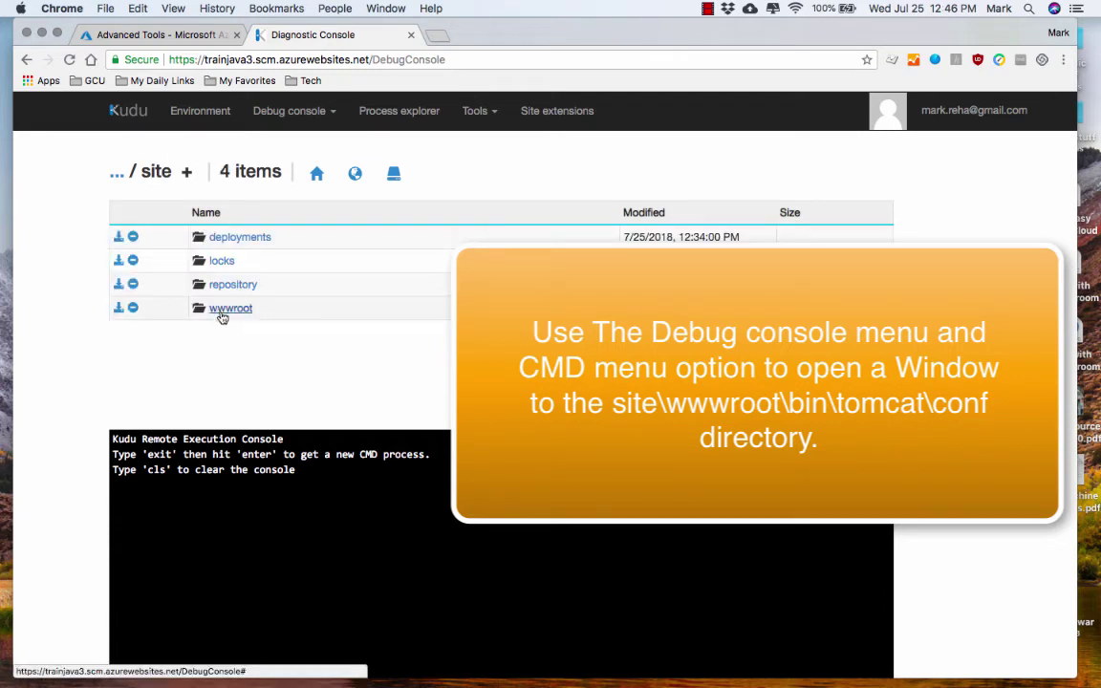
left_click(223, 311)
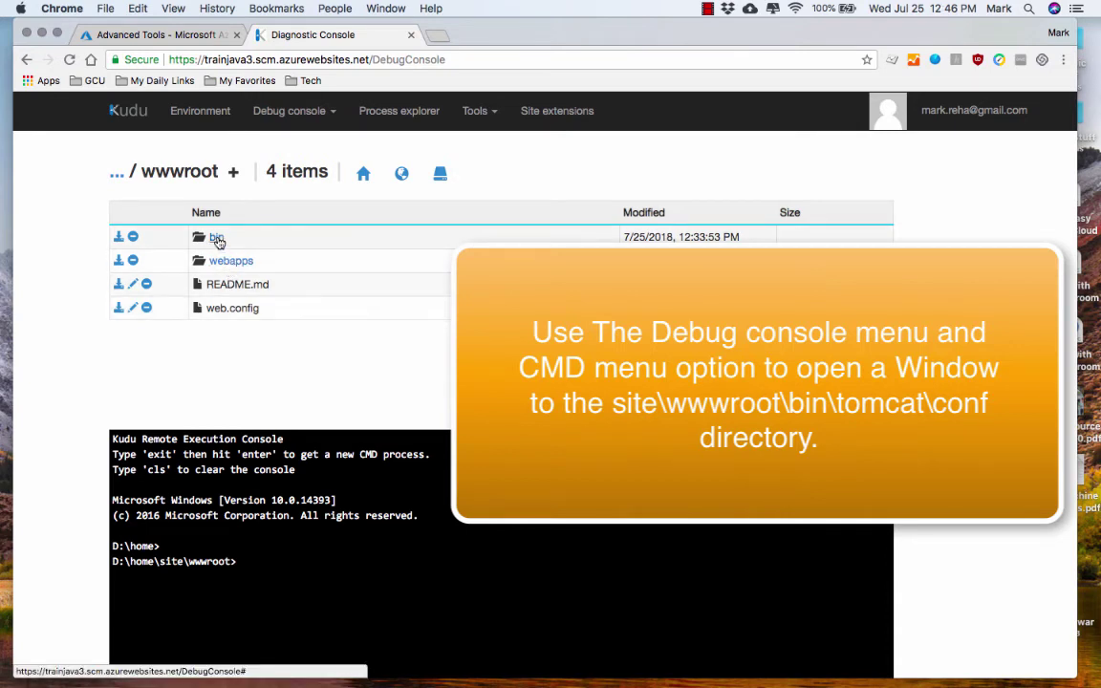
left_click(217, 238)
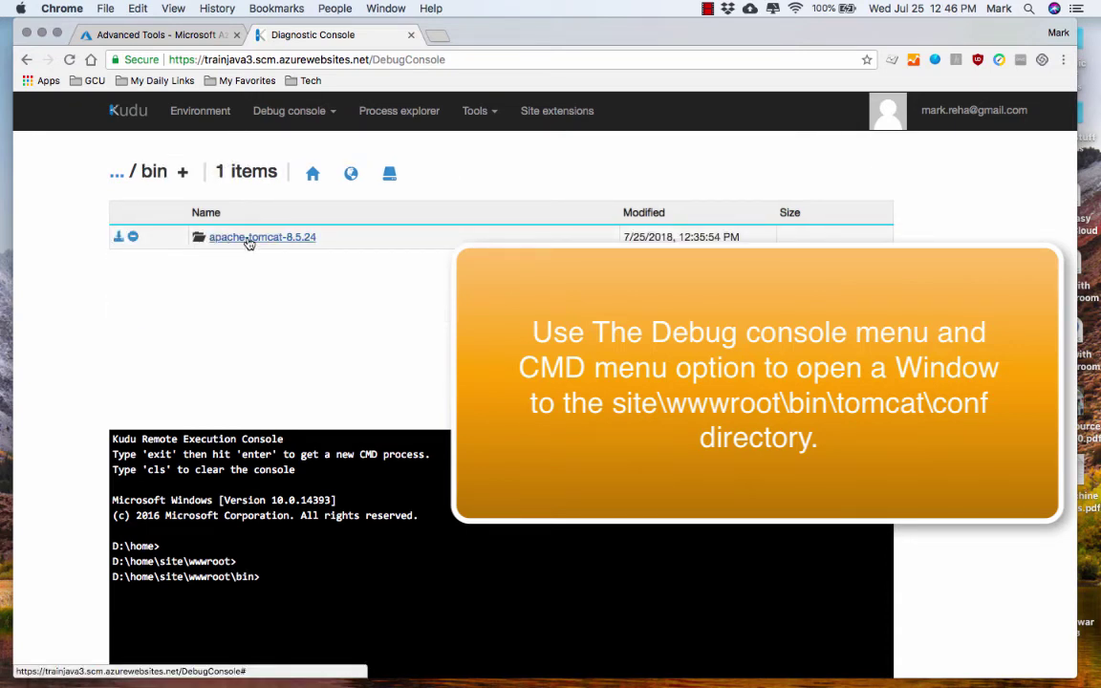
left_click(248, 240)
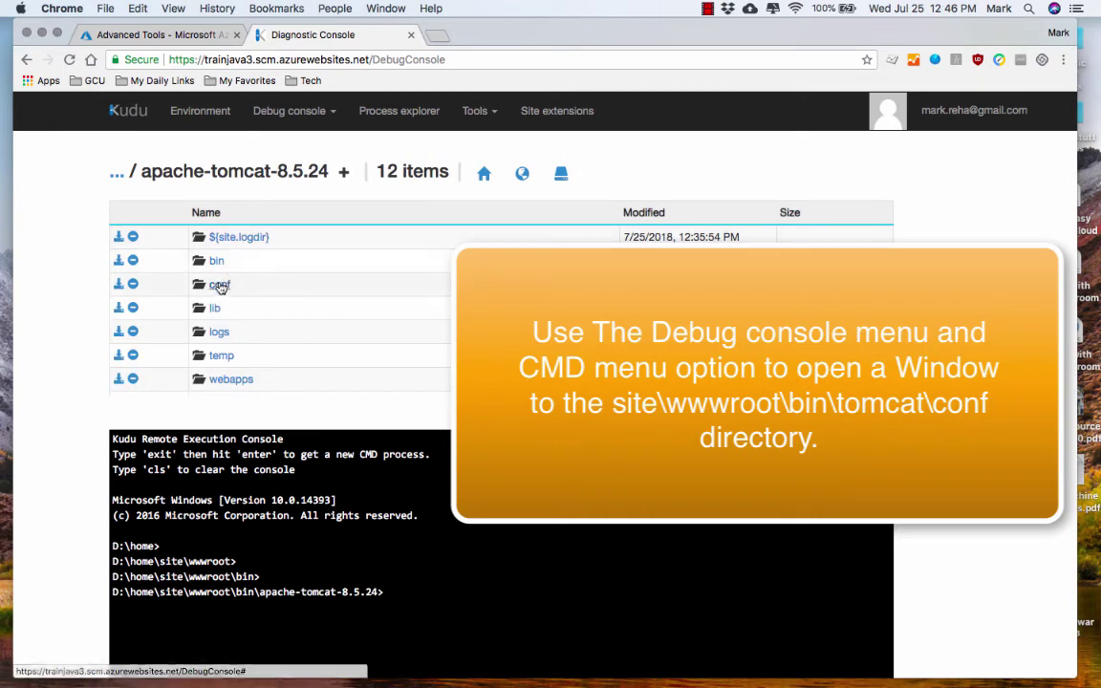
left_click(220, 286)
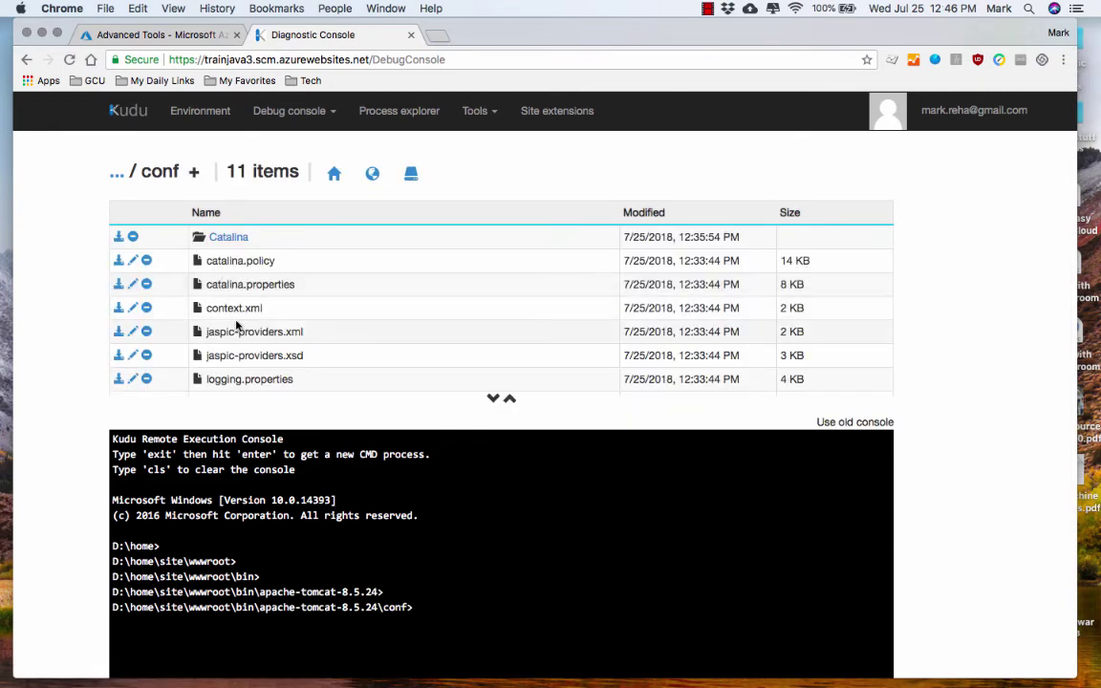
scroll(236, 325, "down", 5)
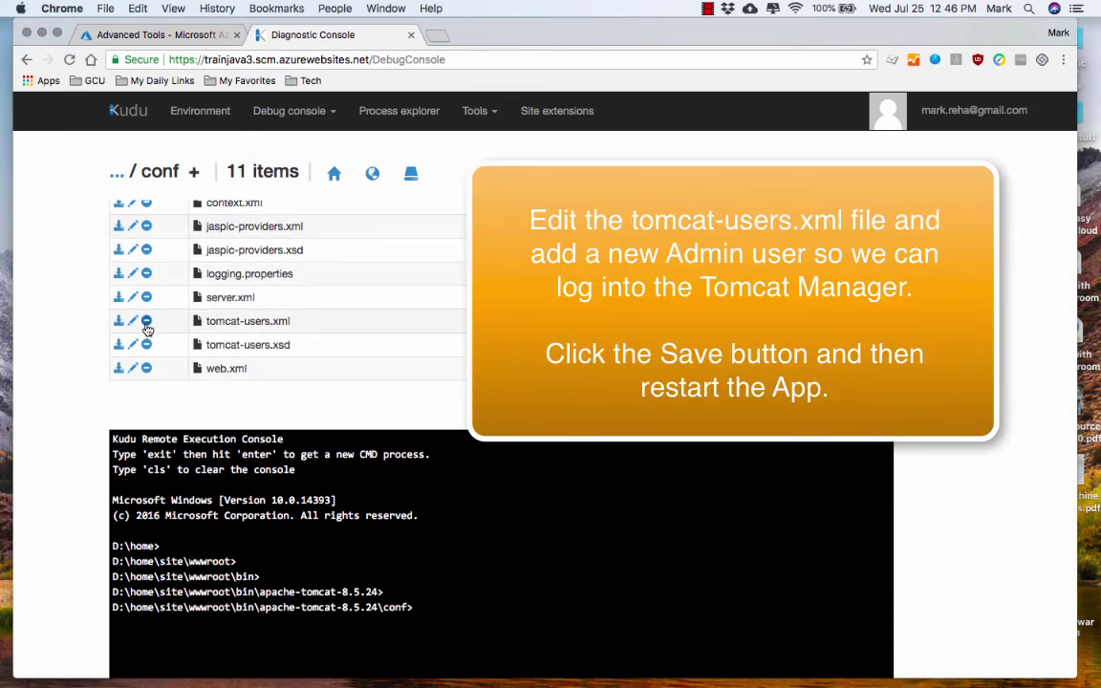
left_click(133, 321)
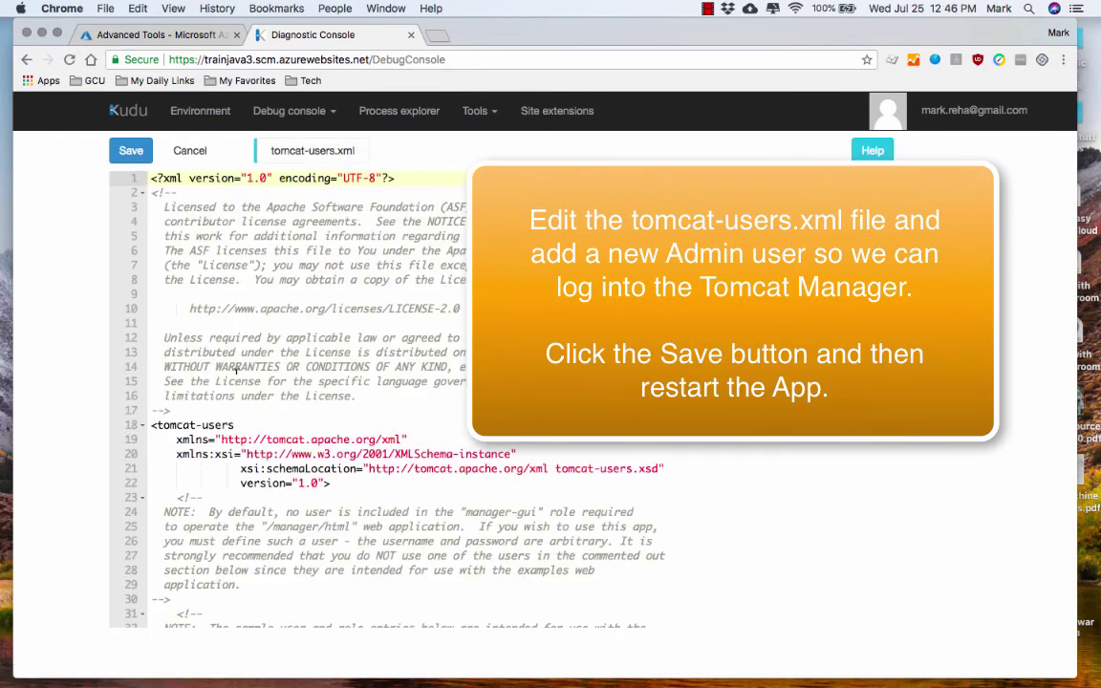
Step: Paste a manager-gui role and admin user before the closing tomcat-users tag, then save
scroll(236, 371, "down", 6)
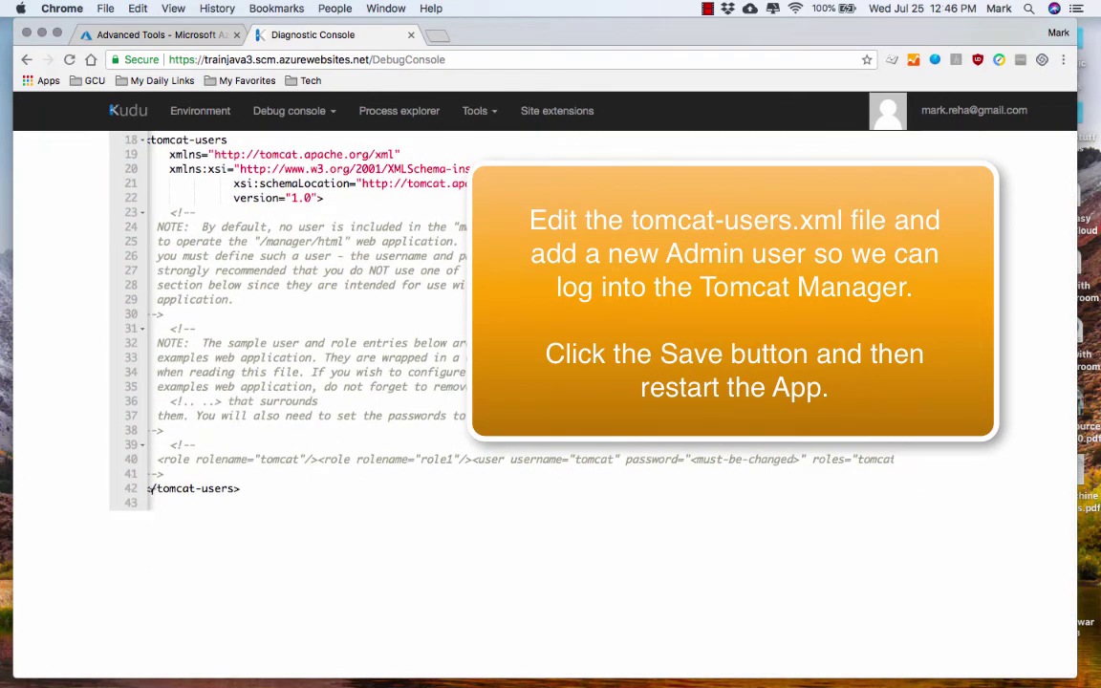
scroll(150, 488, "left", 1)
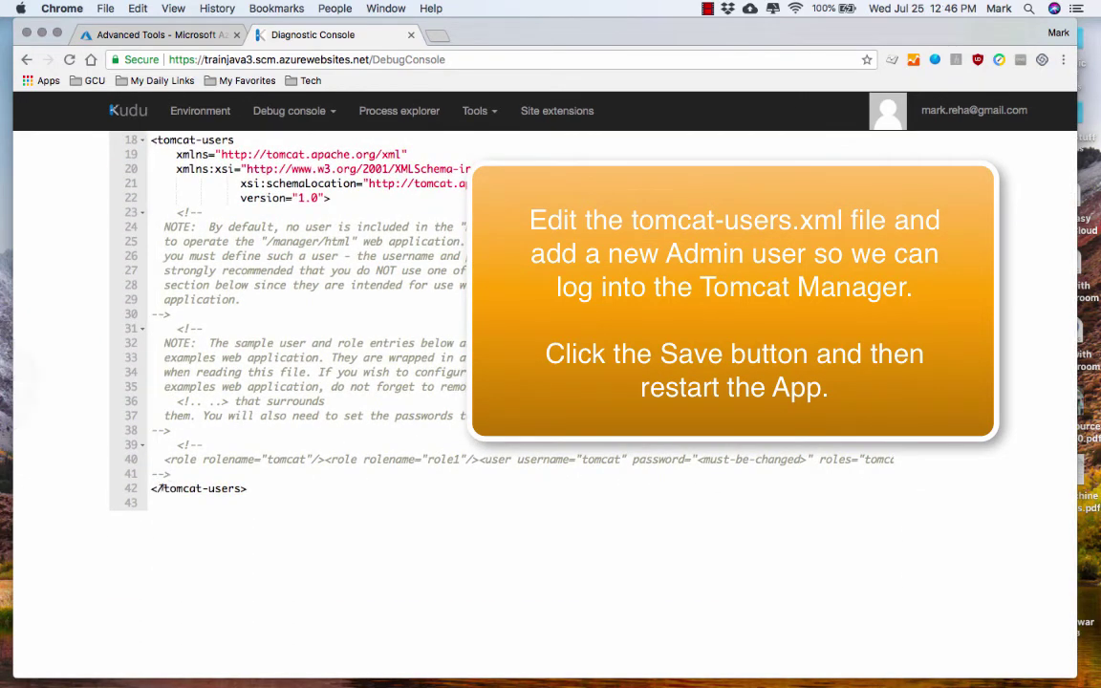
left_click(150, 488)
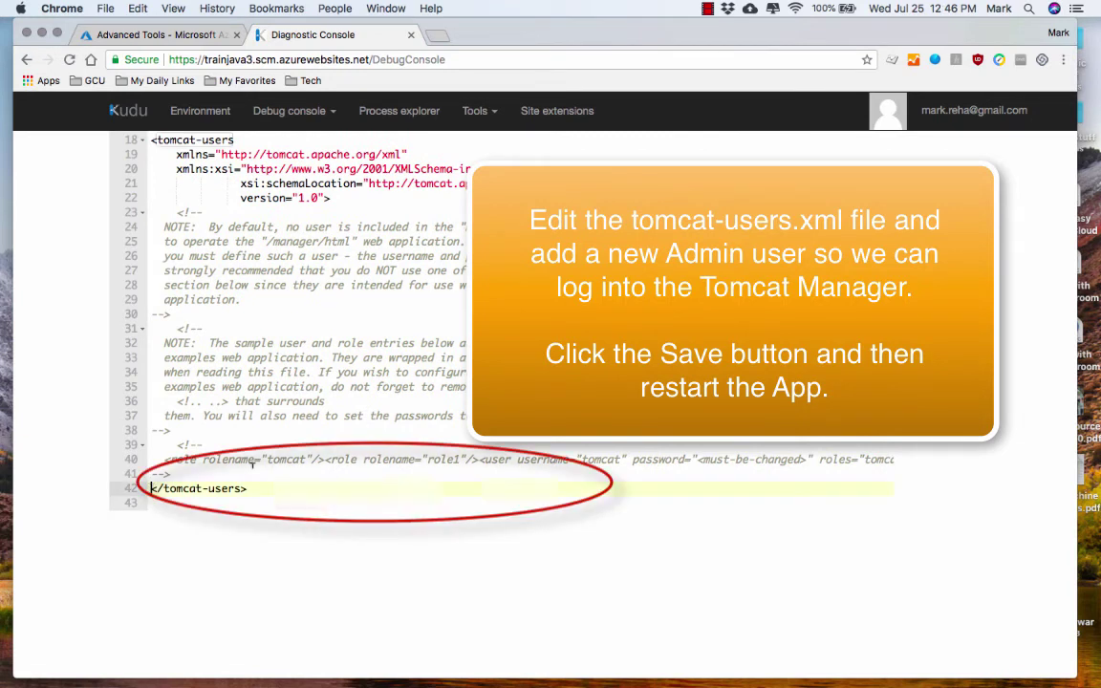
key("super+v")
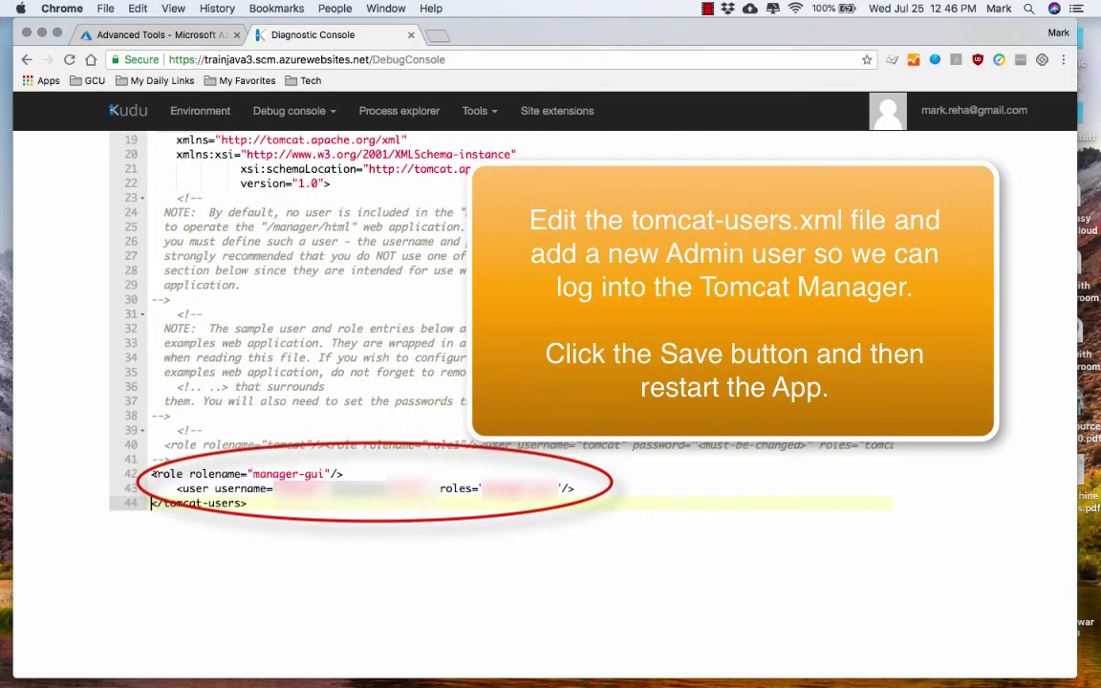
key("Up")
key("Up")
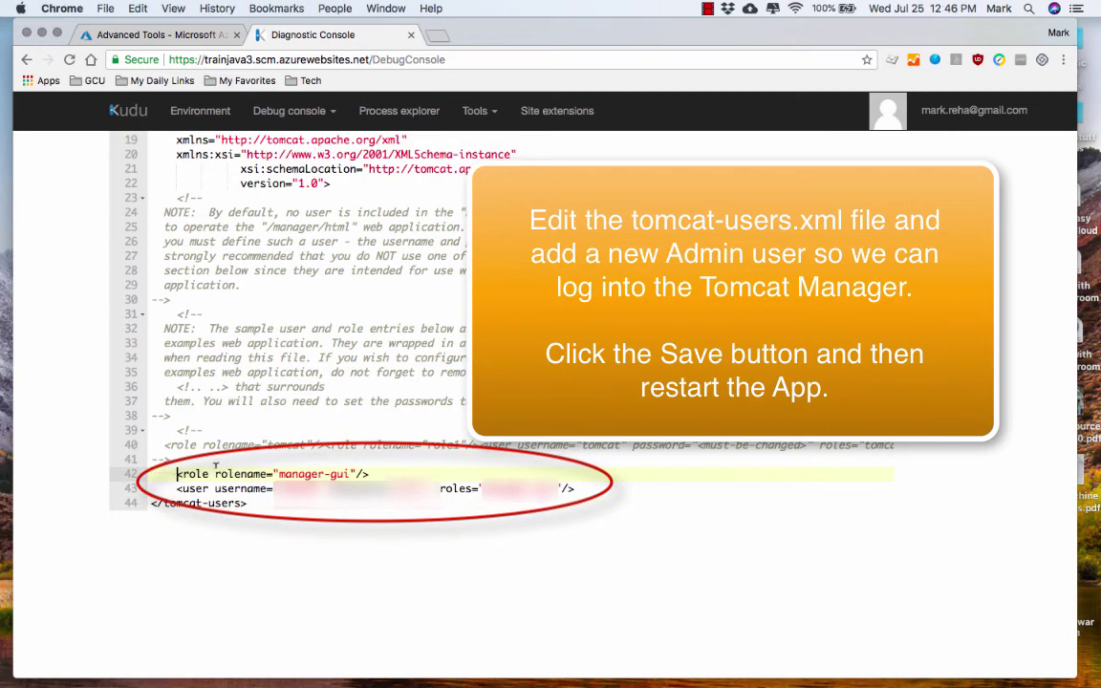
scroll(191, 471, "up", 5)
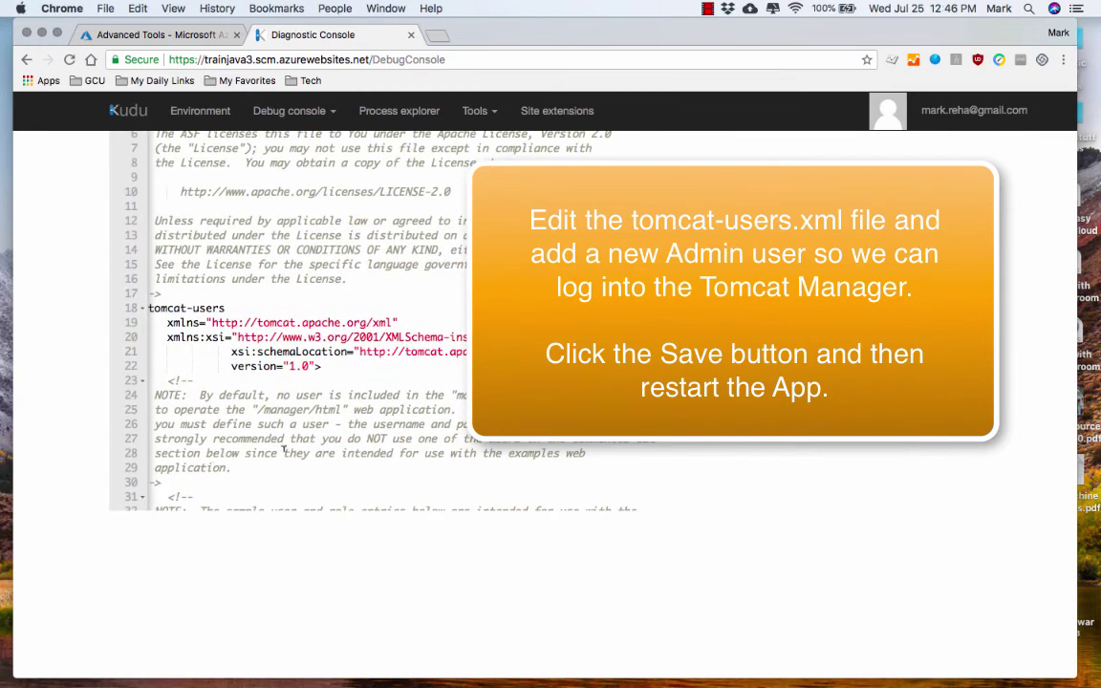
scroll(216, 465, "up", 3)
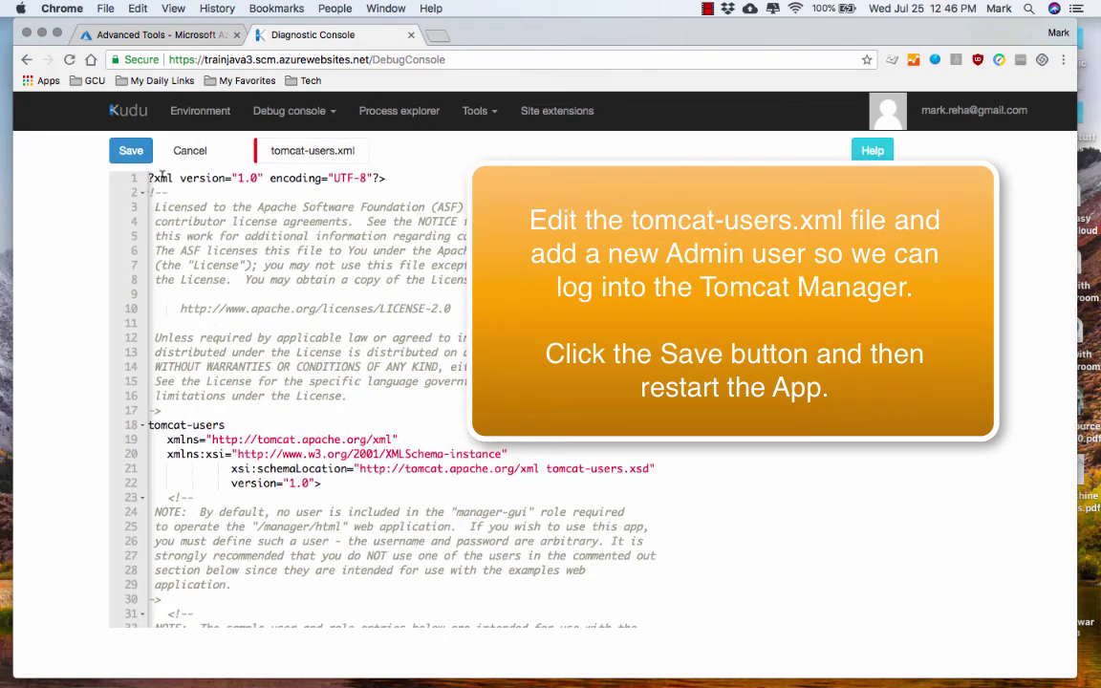
left_click(135, 154)
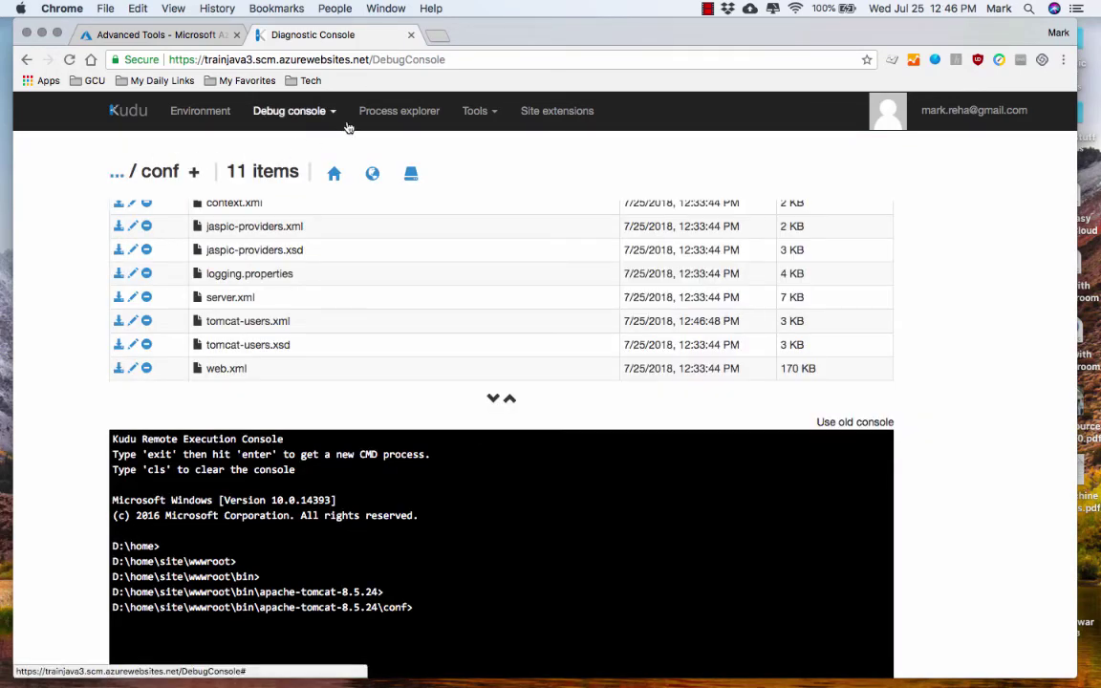
Step: Close the Kudu tab and restart trainjava3 from its Overview, confirming the restart
left_click(411, 36)
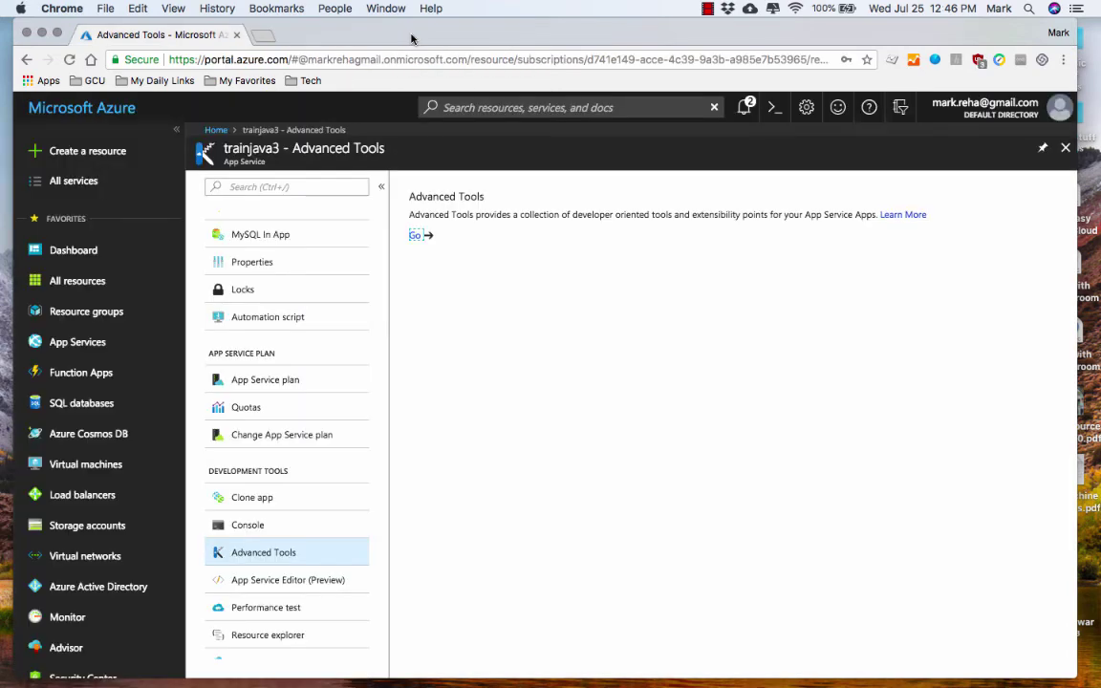
scroll(299, 263, "up", 10)
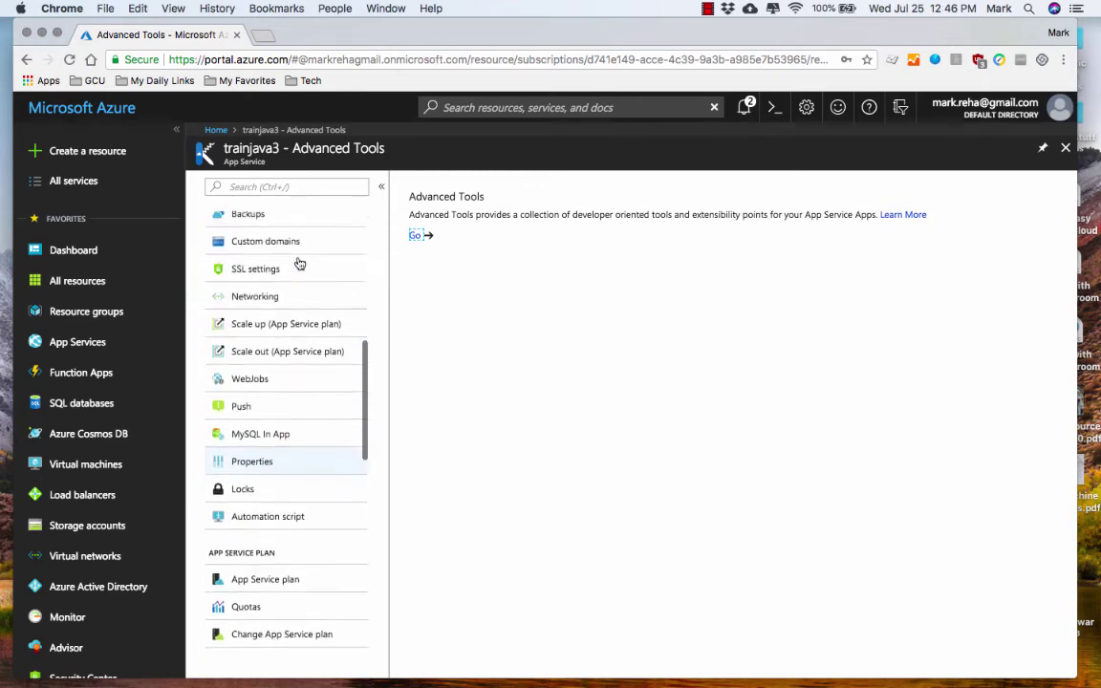
scroll(299, 263, "up", 5)
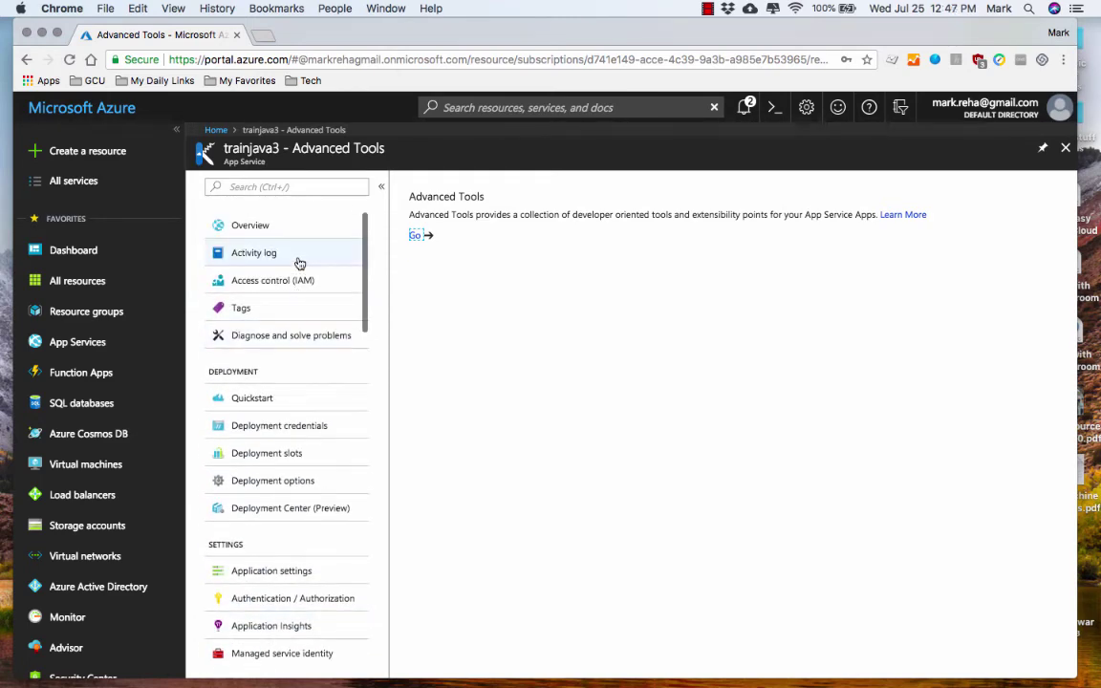
left_click(257, 227)
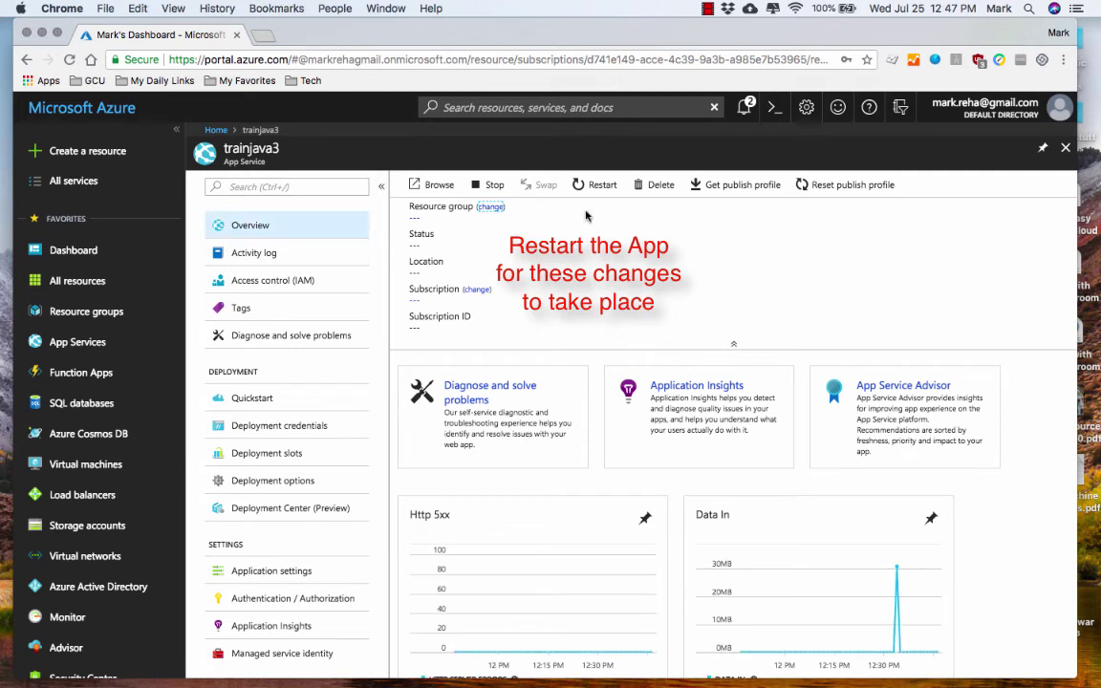
left_click(596, 186)
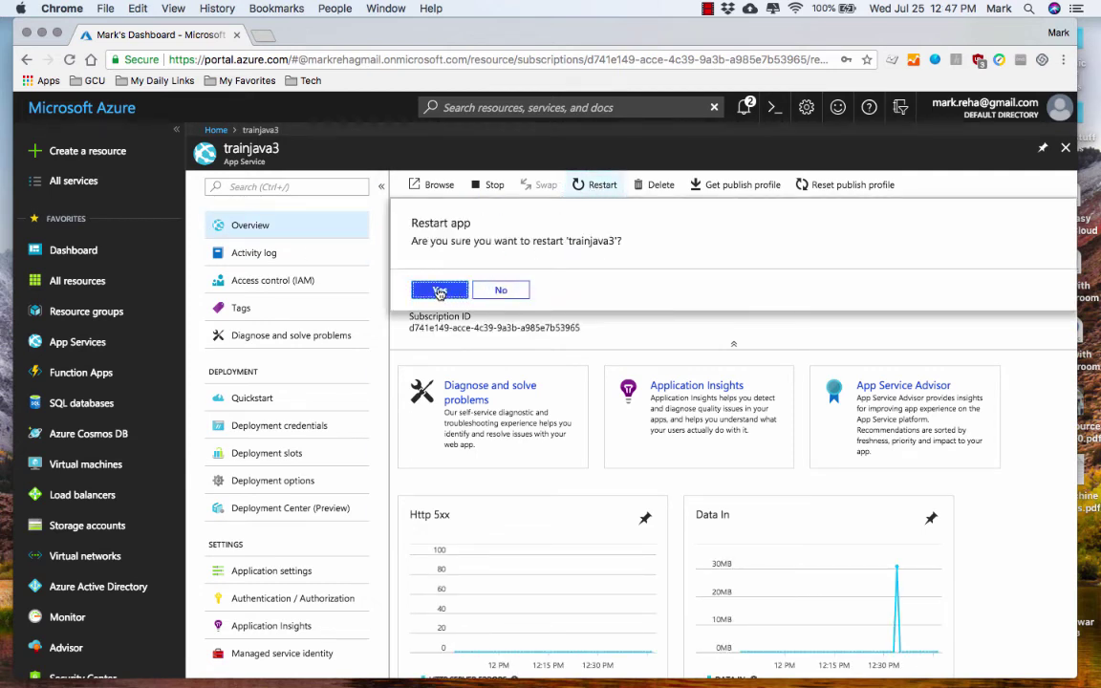
left_click(439, 292)
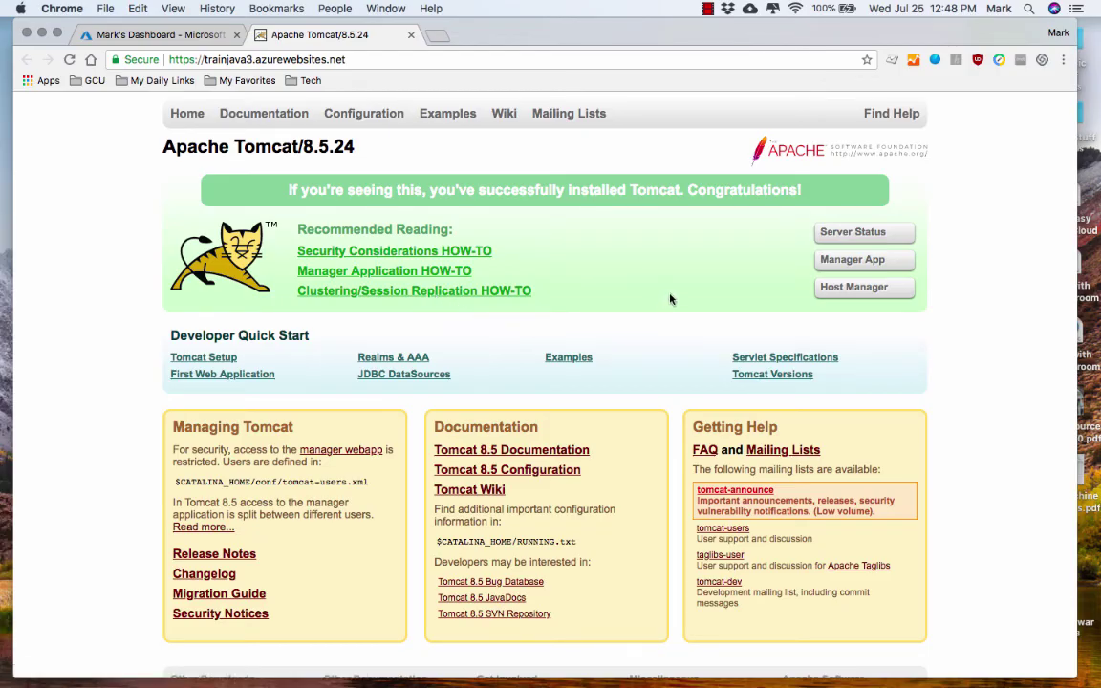
Step: Sign in to Tomcat's Manager App with the new manager username and password, saving the password
left_click(859, 262)
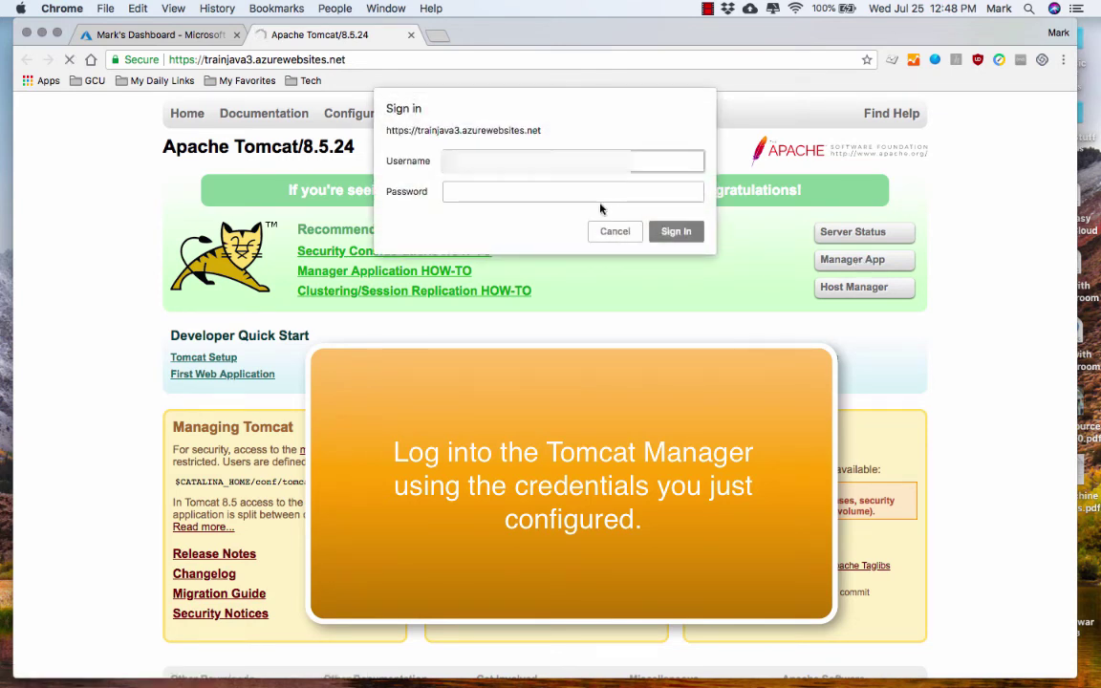
key("Tab")
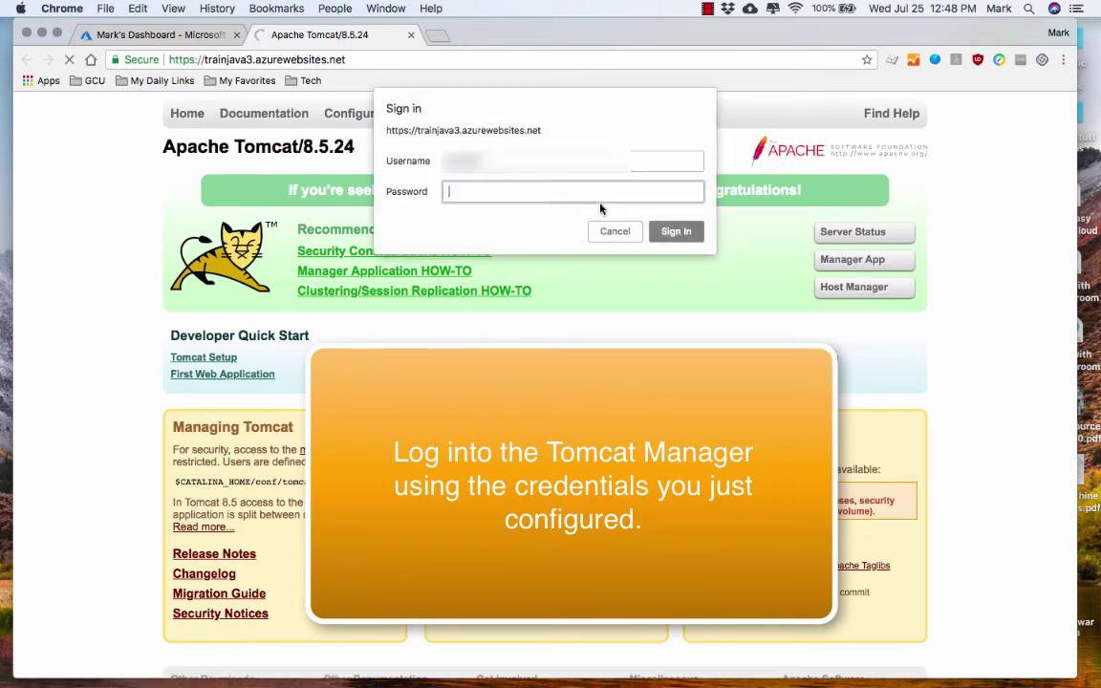
left_click(676, 233)
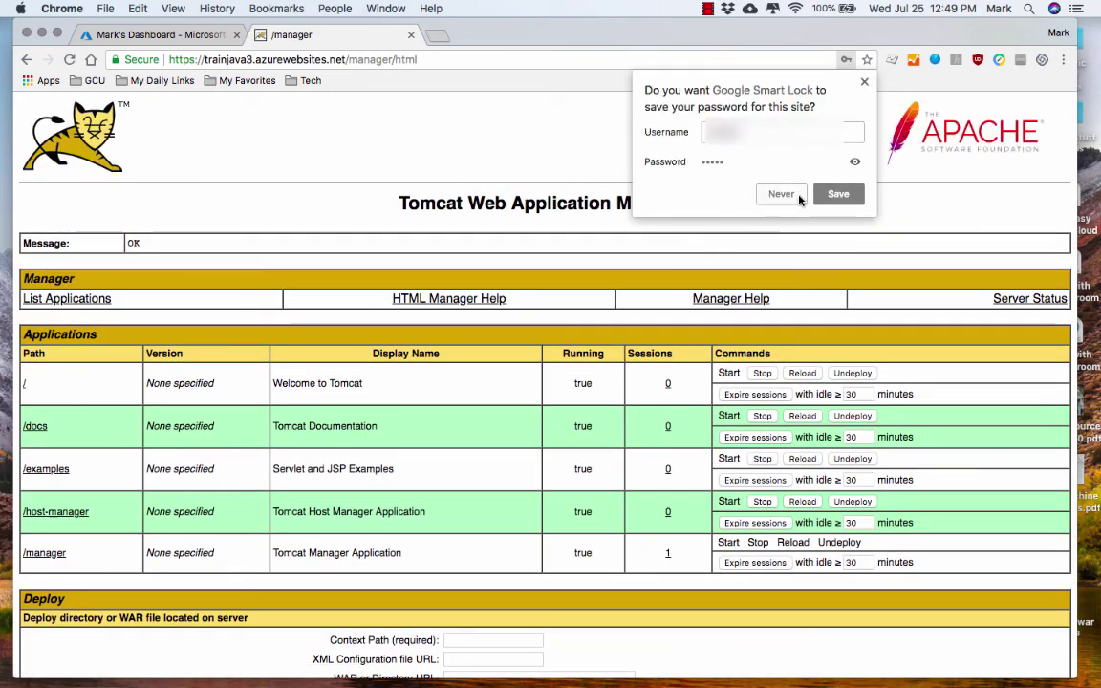
left_click(841, 193)
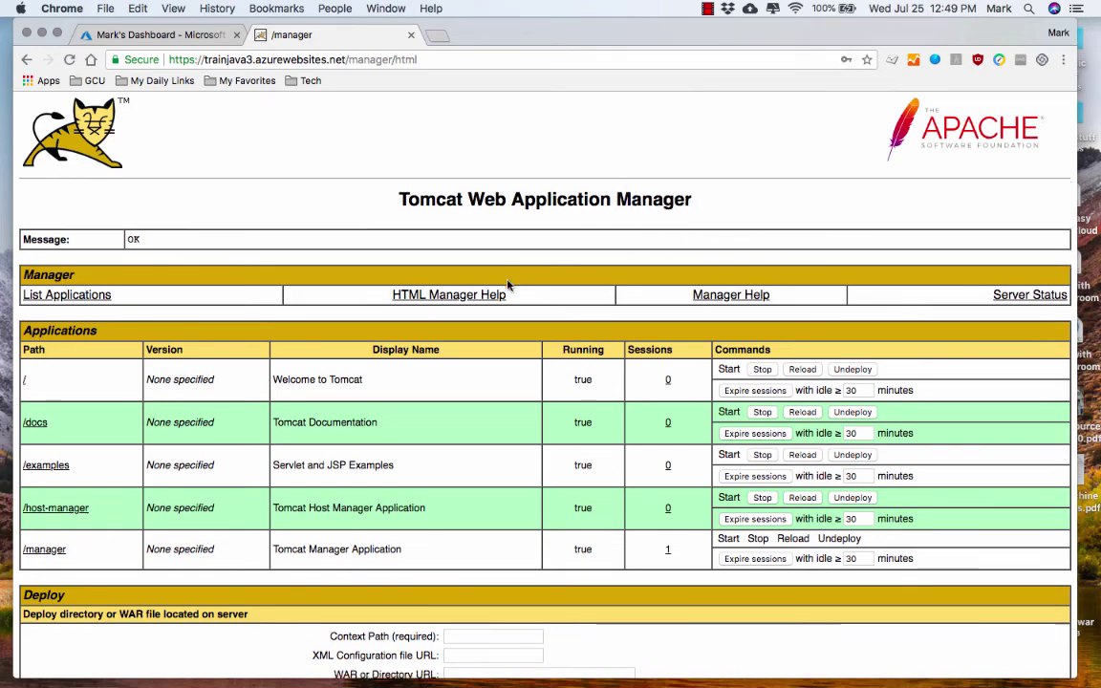
scroll(507, 284, "down", 4)
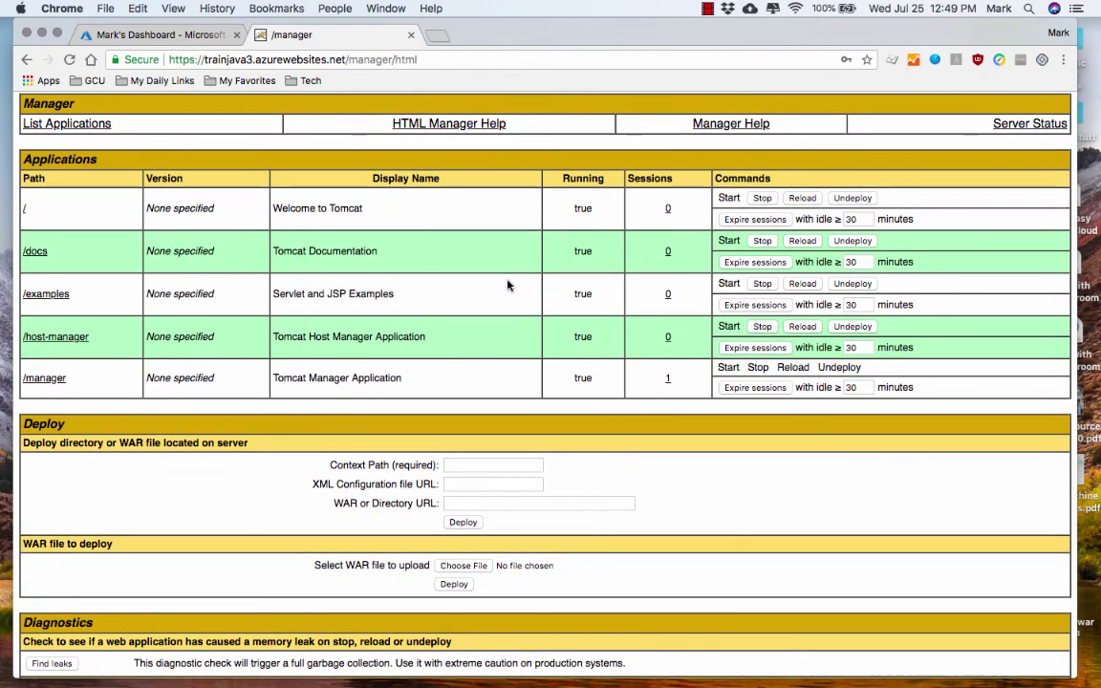
Step: Choose trainjava.war from the Desktop as the WAR file and deploy it
left_click(467, 566)
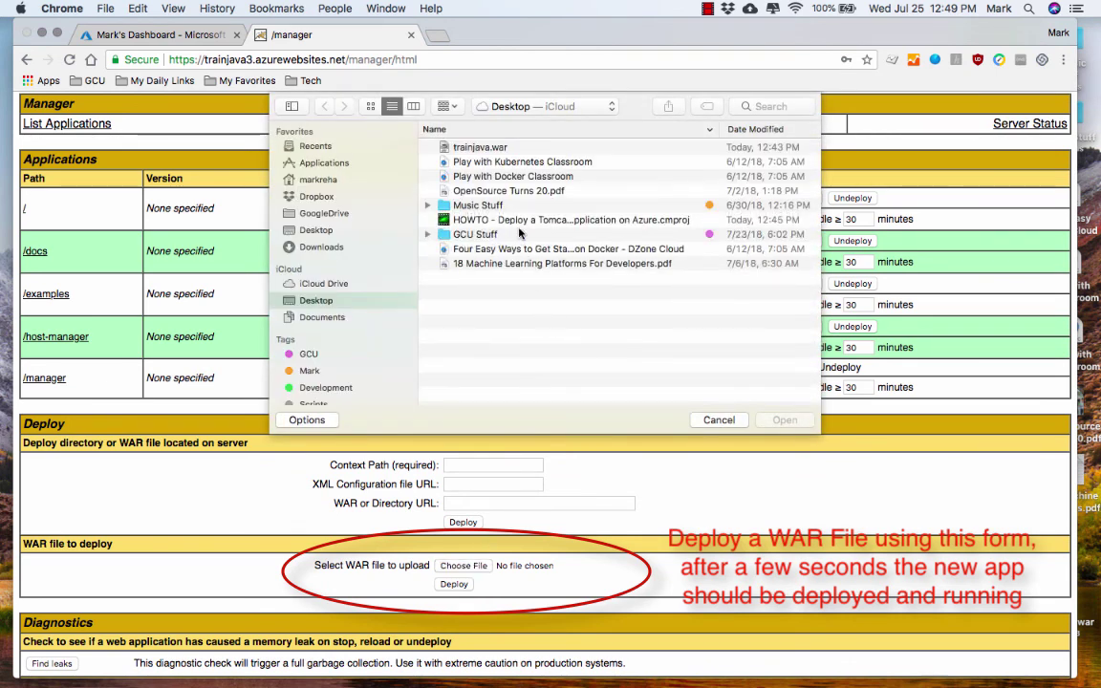
left_click(432, 145)
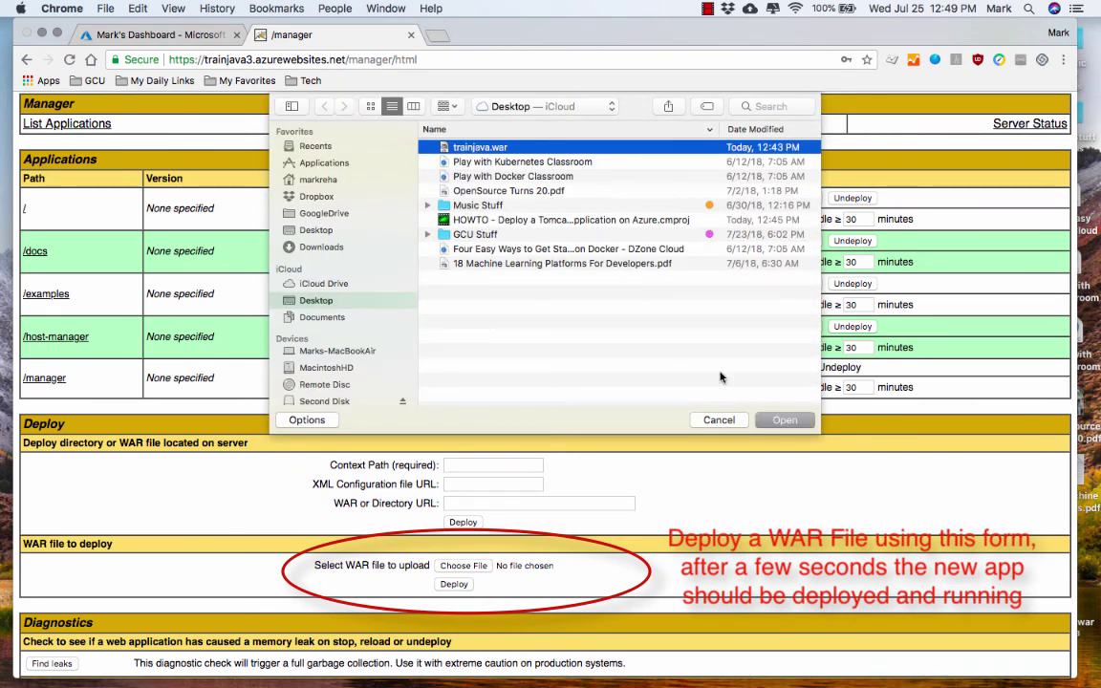
left_click(783, 419)
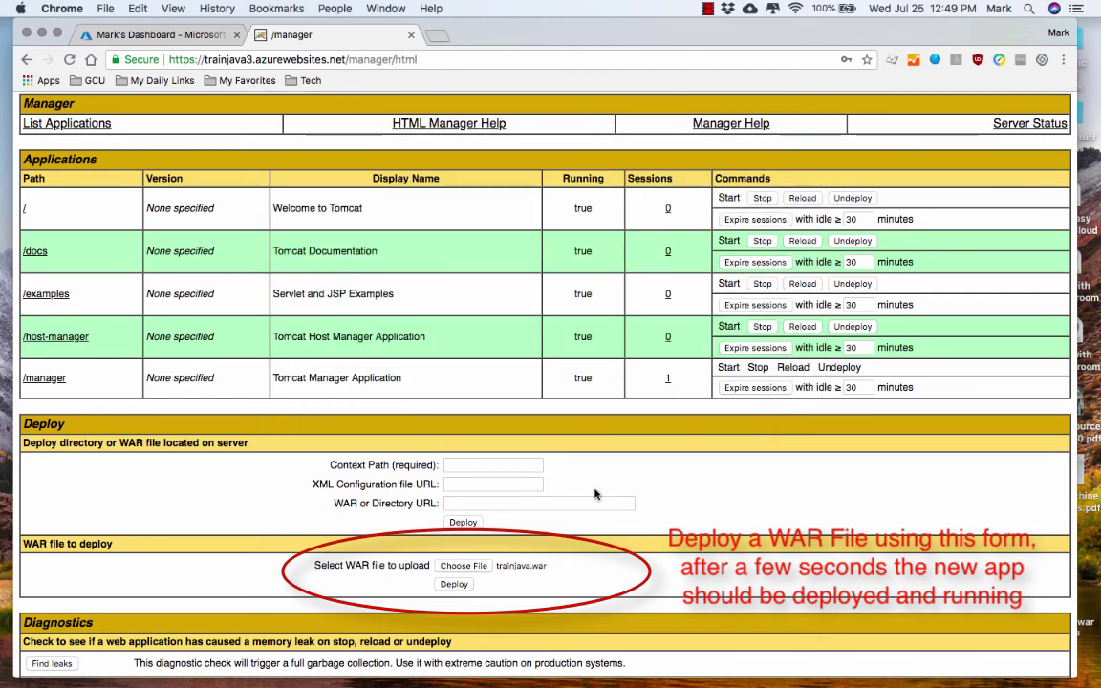
left_click(455, 583)
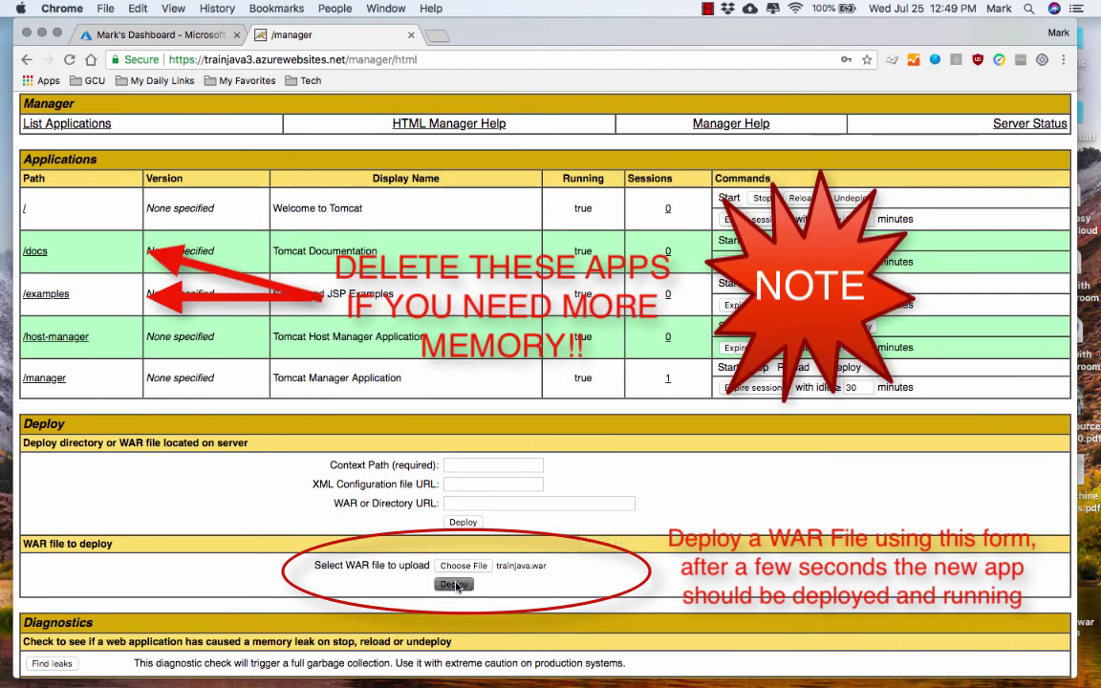